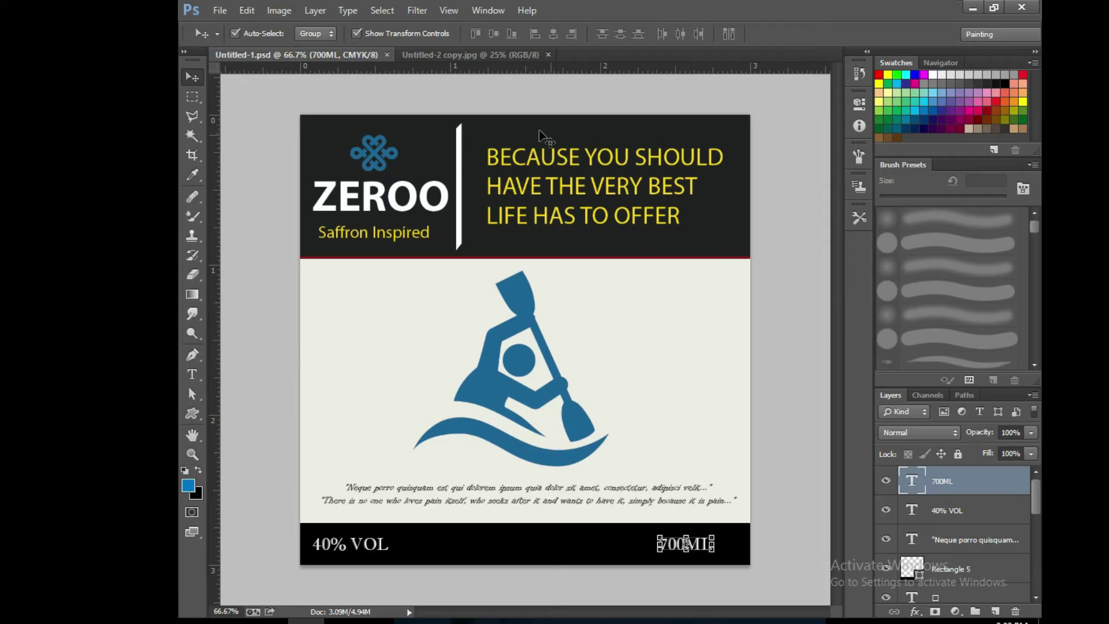
Compare the finished ZEROO label with its bottle mockup, then open the File menu
{"action": "left_click", "coordinate": [495, 56]}
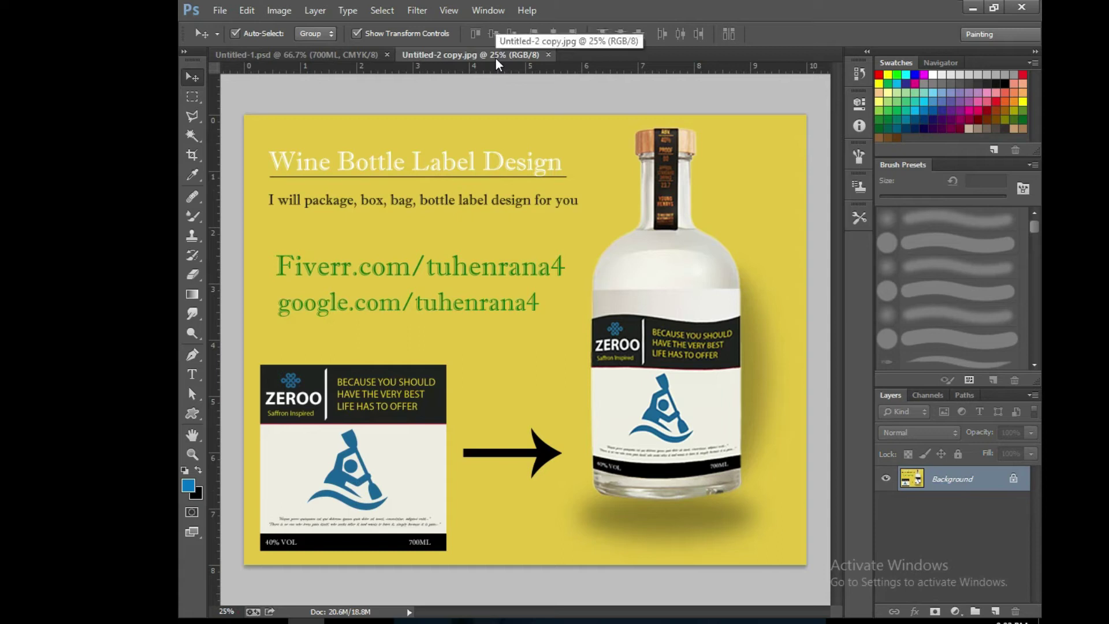
{"action": "left_click", "coordinate": [317, 56]}
{"action": "left_click", "coordinate": [224, 7]}
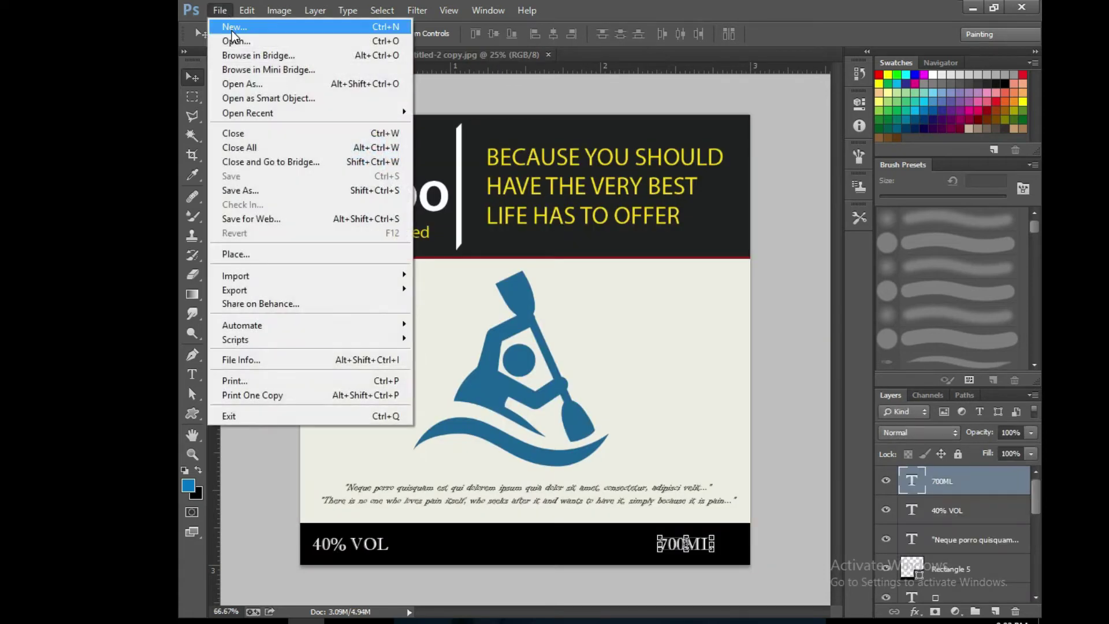
Create a new 3 × 3 inch, 300 ppi CMYK Color document
{"action": "left_click", "coordinate": [231, 19]}
{"action": "left_click", "coordinate": [645, 208]}
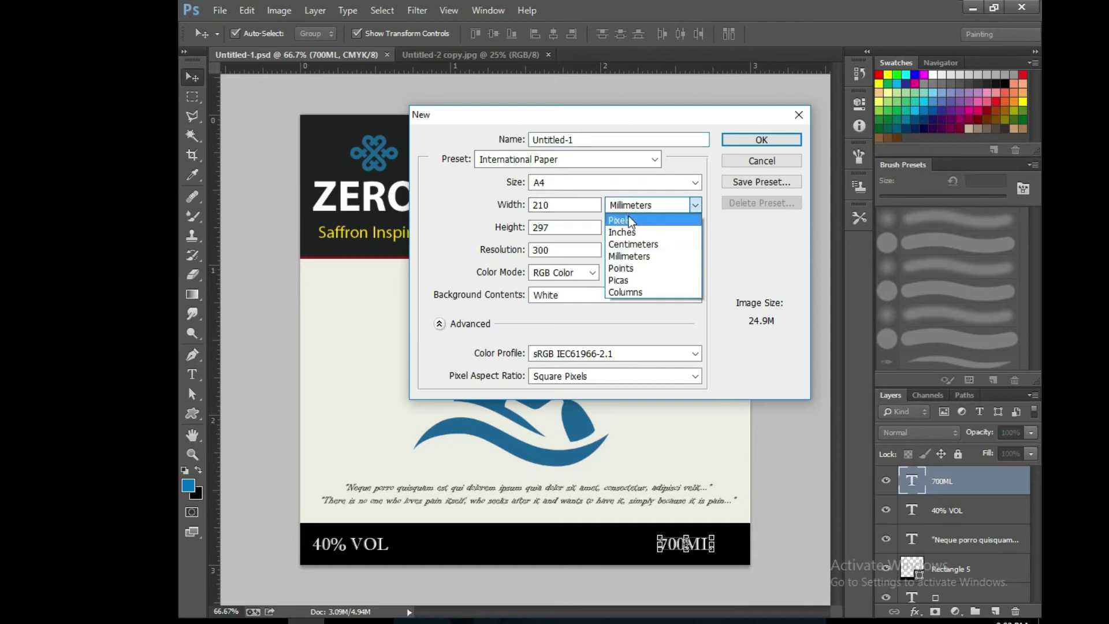
{"action": "left_click", "coordinate": [626, 229]}
{"action": "key", "text": "shift+Tab"}
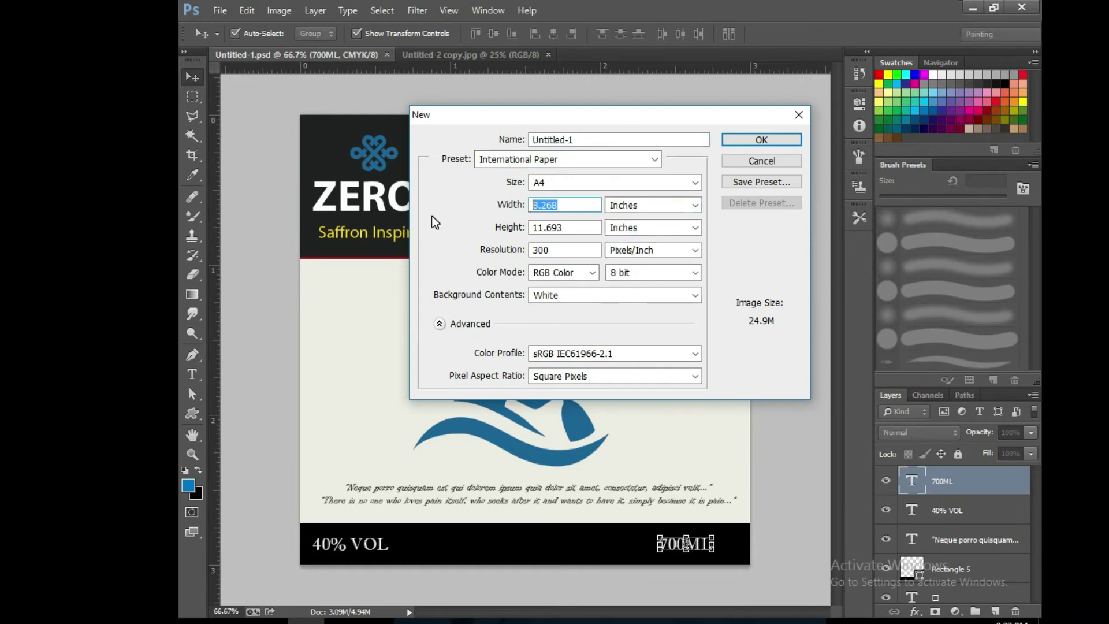
{"action": "type", "text": "3"}
{"action": "key", "text": "Tab"}
{"action": "key", "text": "Tab"}
{"action": "type", "text": "3"}
{"action": "key", "text": "Tab"}
{"action": "key", "text": "Tab"}
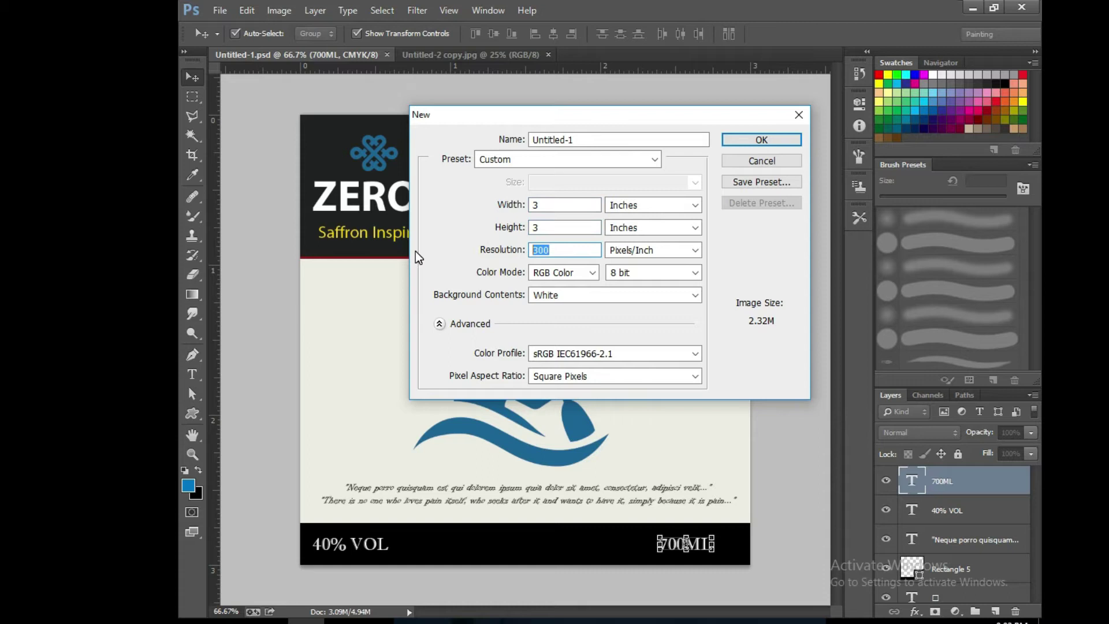
{"action": "left_click", "coordinate": [581, 275]}
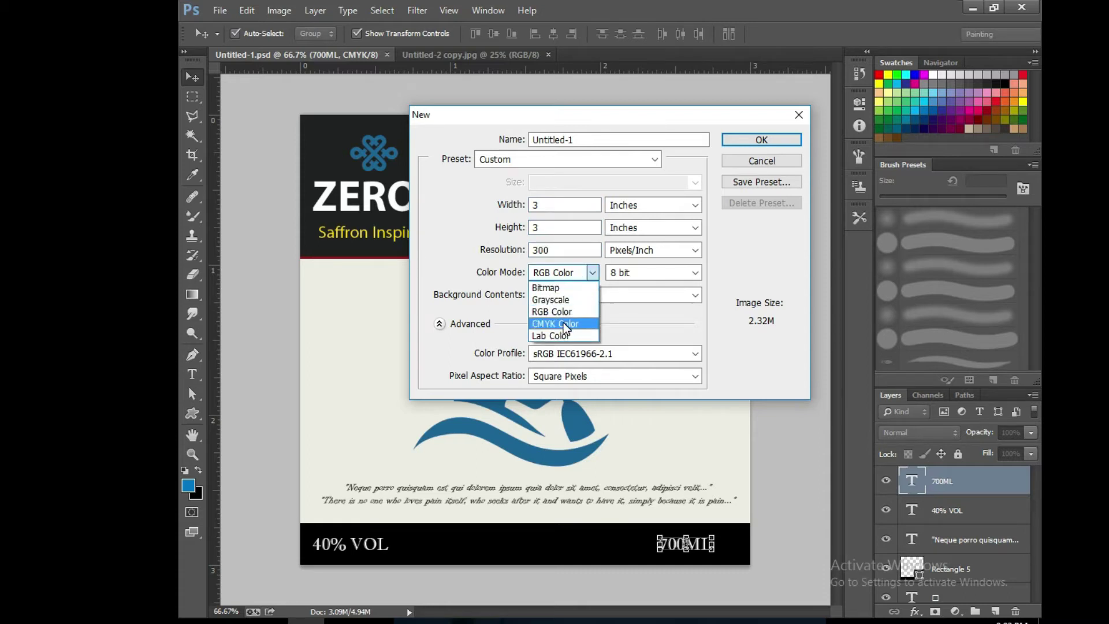
{"action": "left_click", "coordinate": [565, 328]}
{"action": "left_click", "coordinate": [784, 145]}
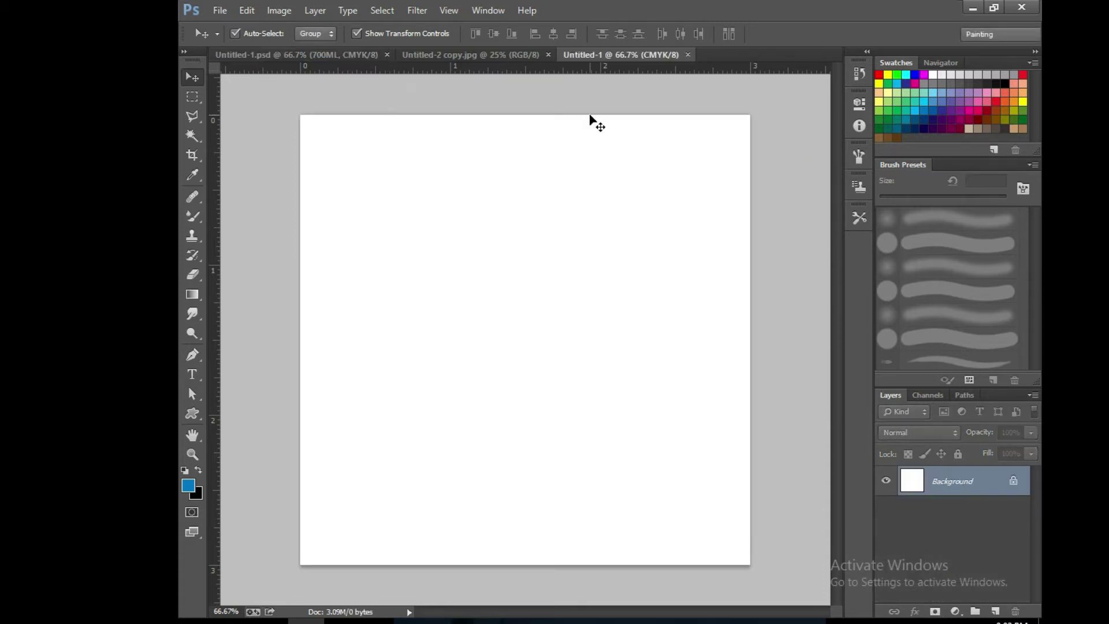
Check the bottle mockup for reference, then return to the blank document
{"action": "left_click", "coordinate": [425, 56]}
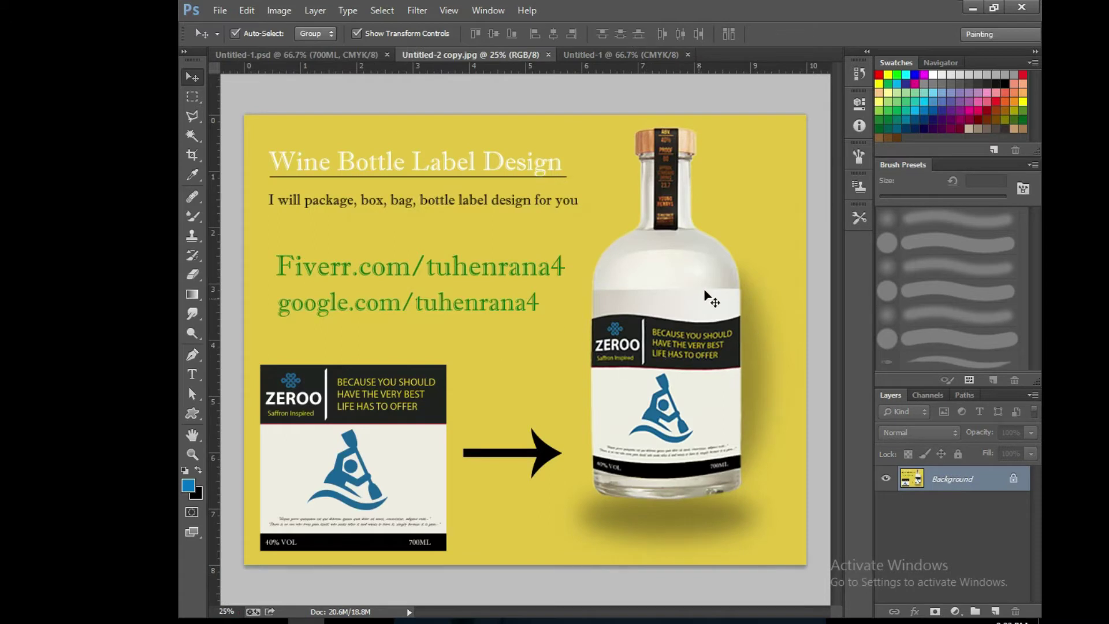
{"action": "left_click", "coordinate": [626, 54]}
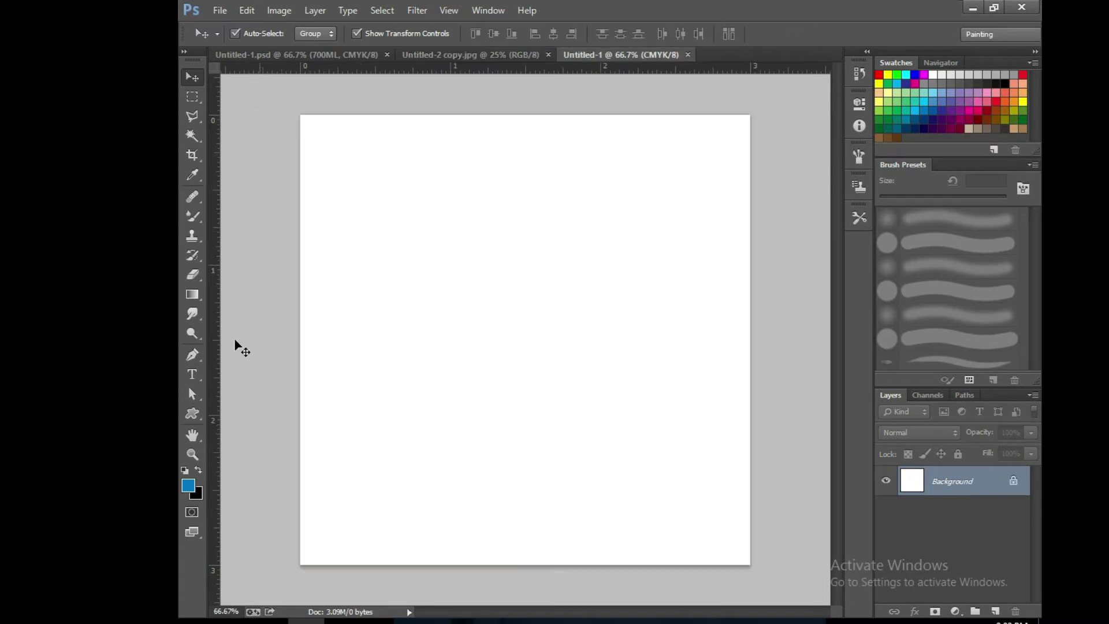
{"action": "left_click", "coordinate": [193, 413]}
Draw a rectangle band across the top with black fill and no stroke
{"action": "left_click", "coordinate": [233, 411]}
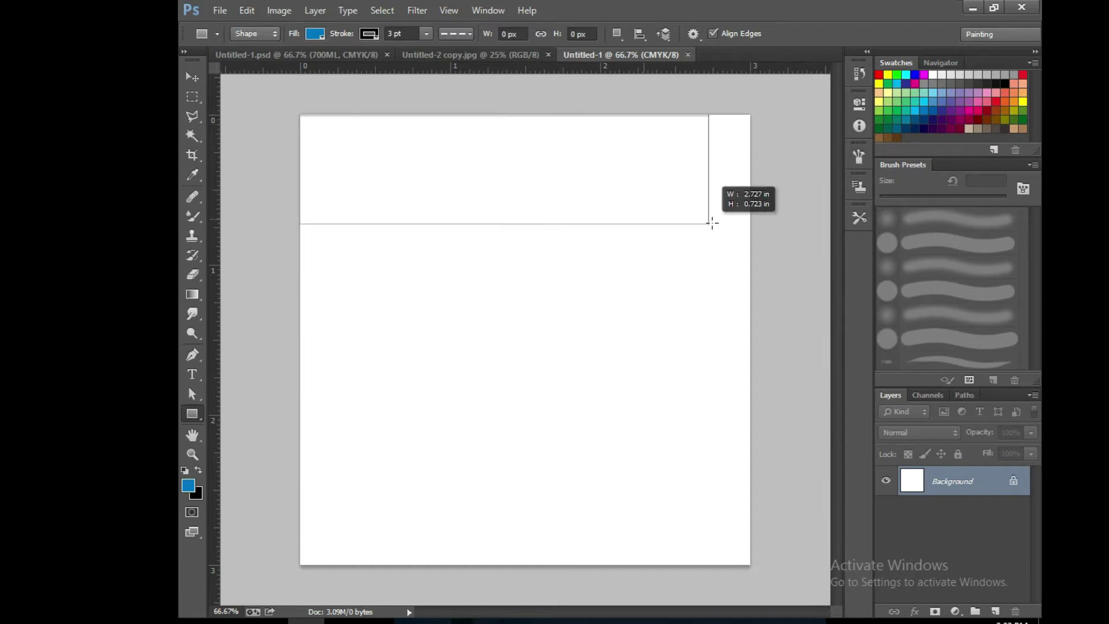
{"action": "left_click_drag", "start_coordinate": [301, 116], "coordinate": [749, 235]}
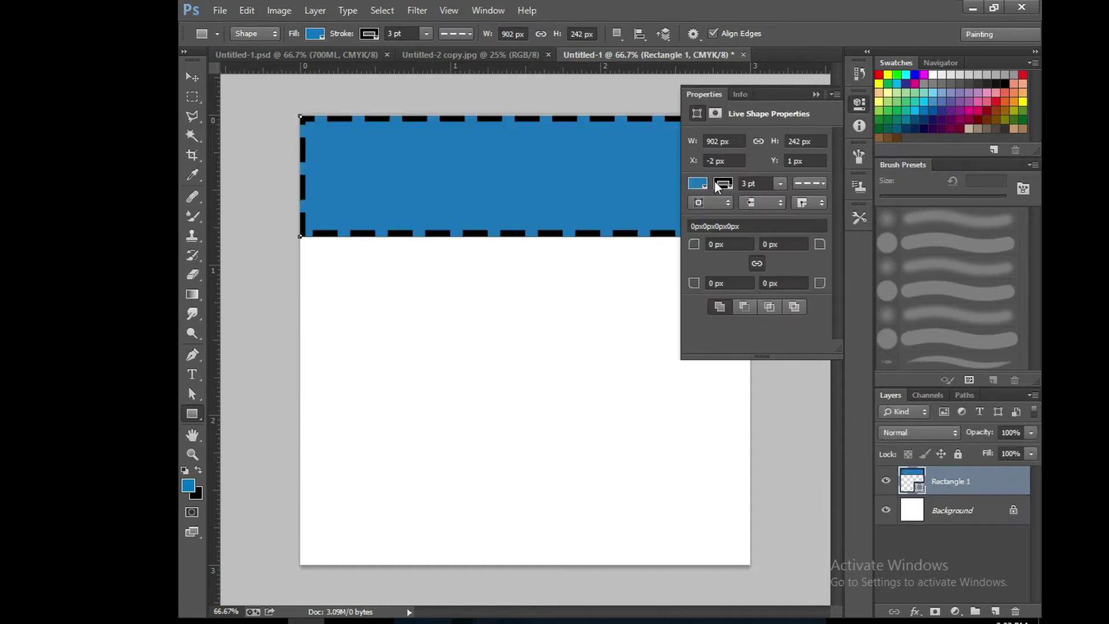
{"action": "left_click", "coordinate": [722, 184]}
{"action": "left_click", "coordinate": [716, 212]}
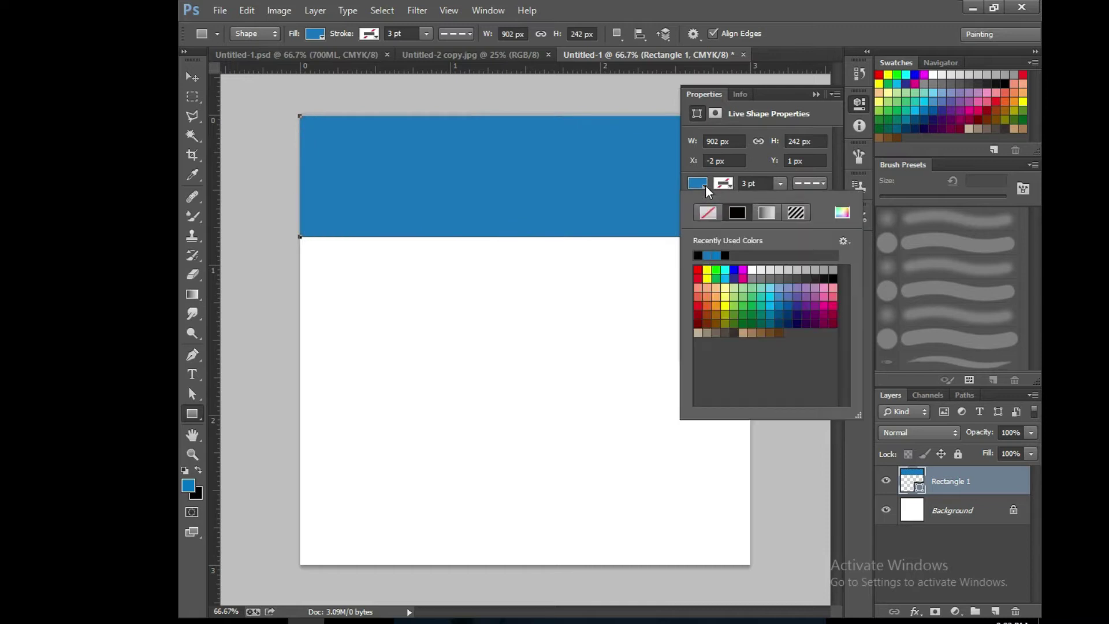
{"action": "left_click", "coordinate": [701, 255]}
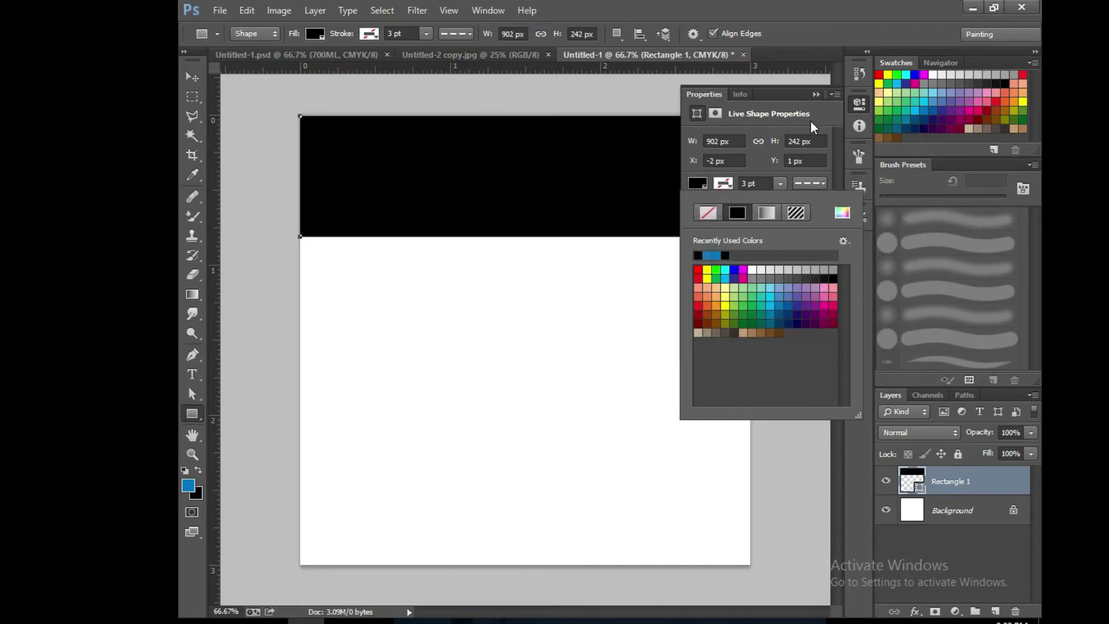
{"action": "left_click", "coordinate": [816, 93]}
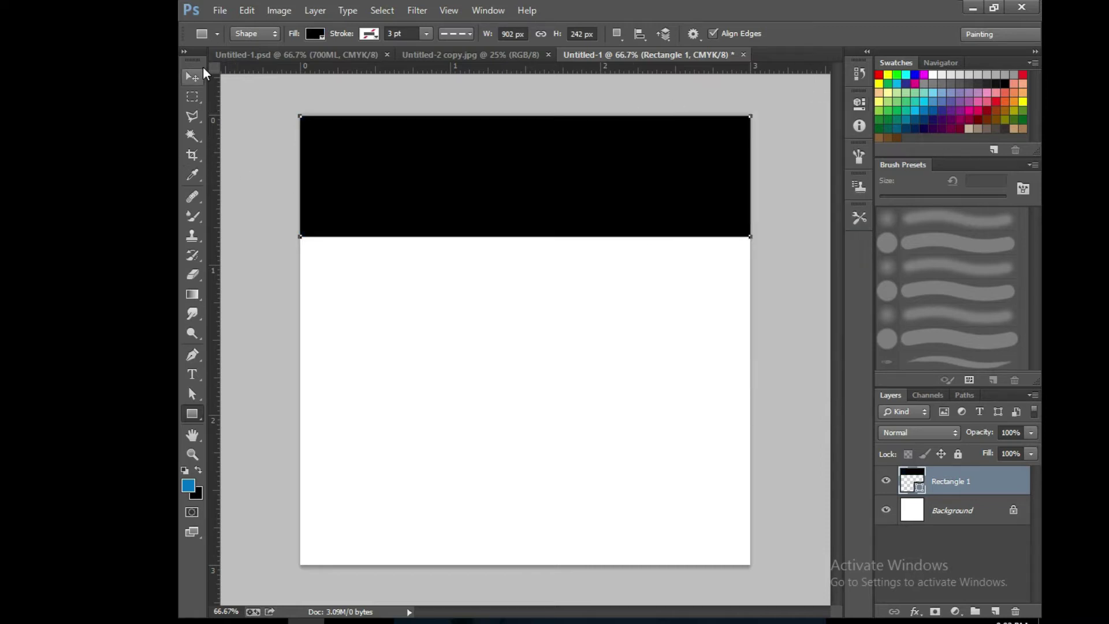
Compare the new header band against the bottle mockup reference
{"action": "left_click", "coordinate": [201, 71]}
{"action": "left_click", "coordinate": [444, 55]}
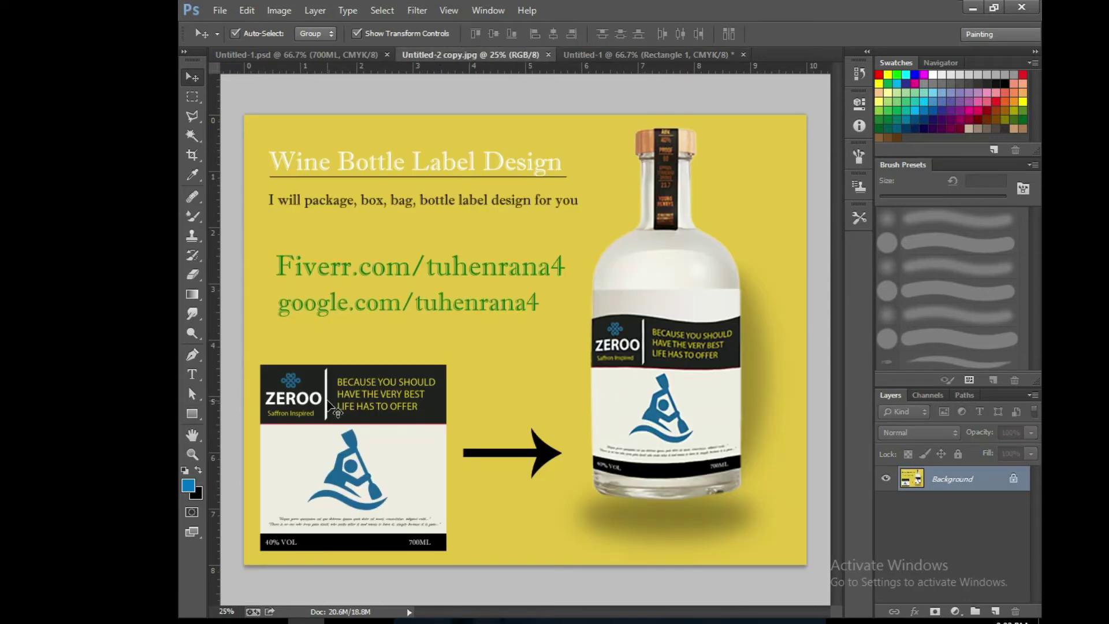
{"action": "left_click", "coordinate": [653, 54]}
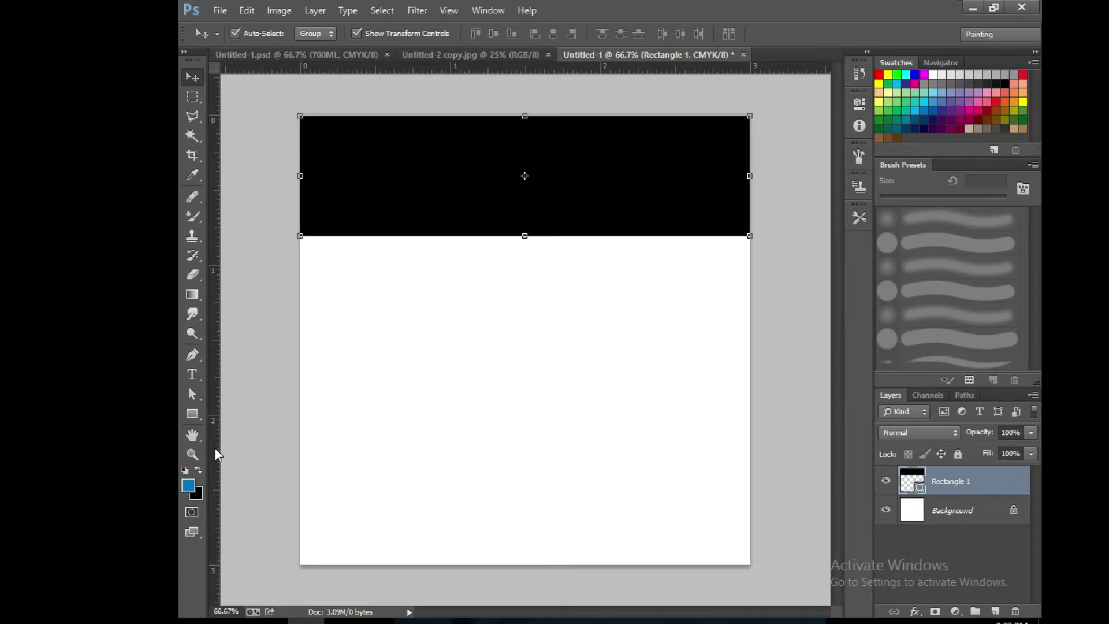
{"action": "left_click", "coordinate": [194, 416]}
Draw a thin vertical rectangle and fill it teal in the Color Picker
{"action": "left_click_drag", "start_coordinate": [196, 421], "coordinate": [232, 413]}
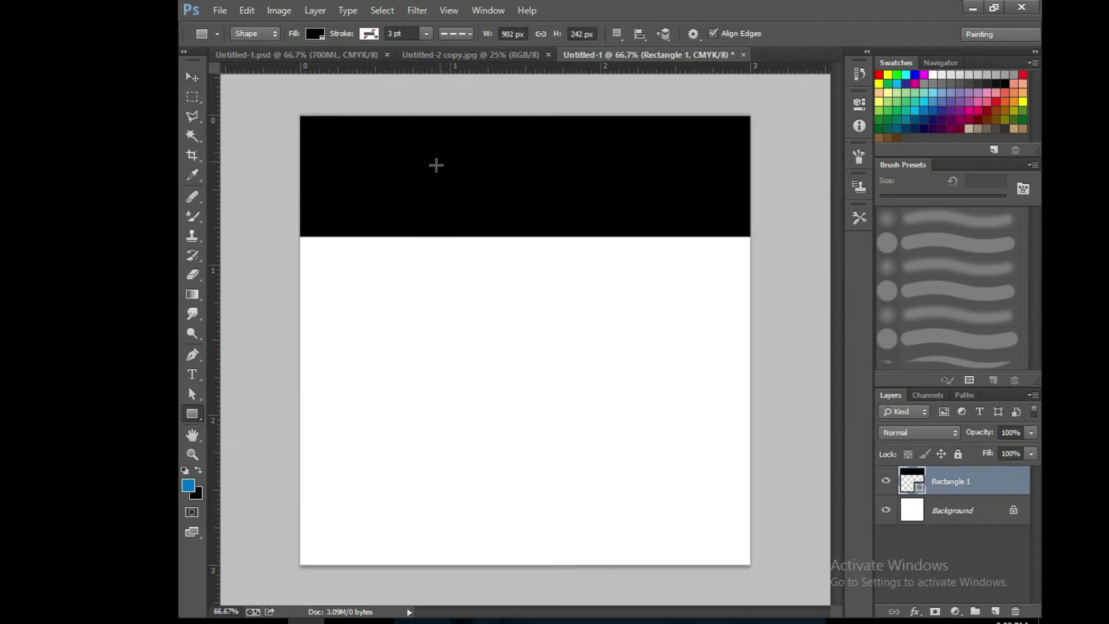
{"action": "left_click_drag", "start_coordinate": [427, 339], "coordinate": [431, 452]}
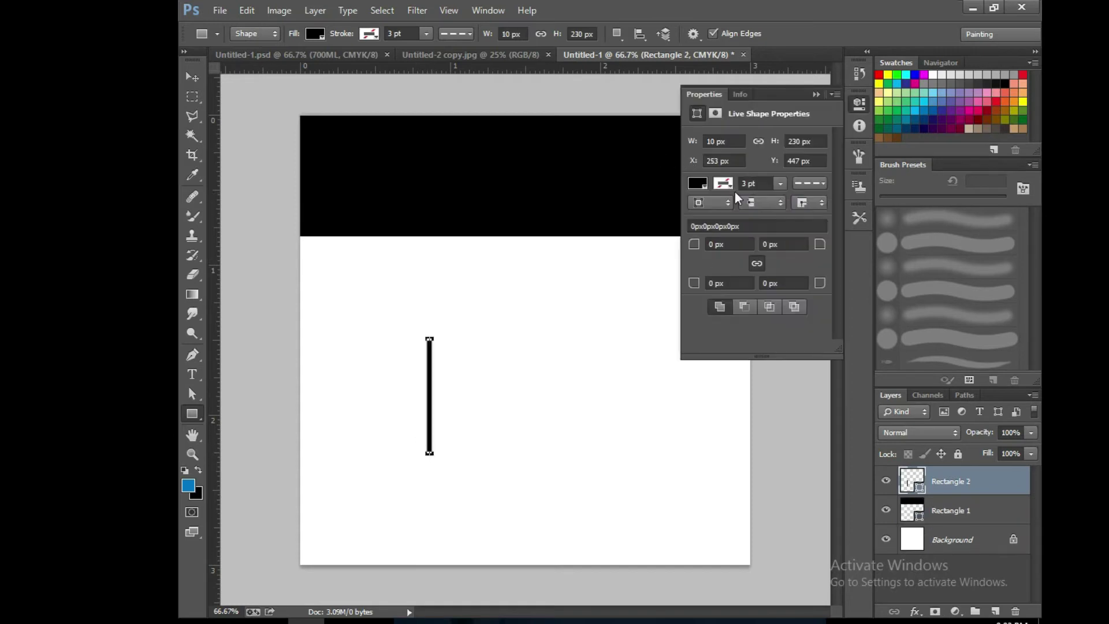
{"action": "left_click", "coordinate": [816, 94]}
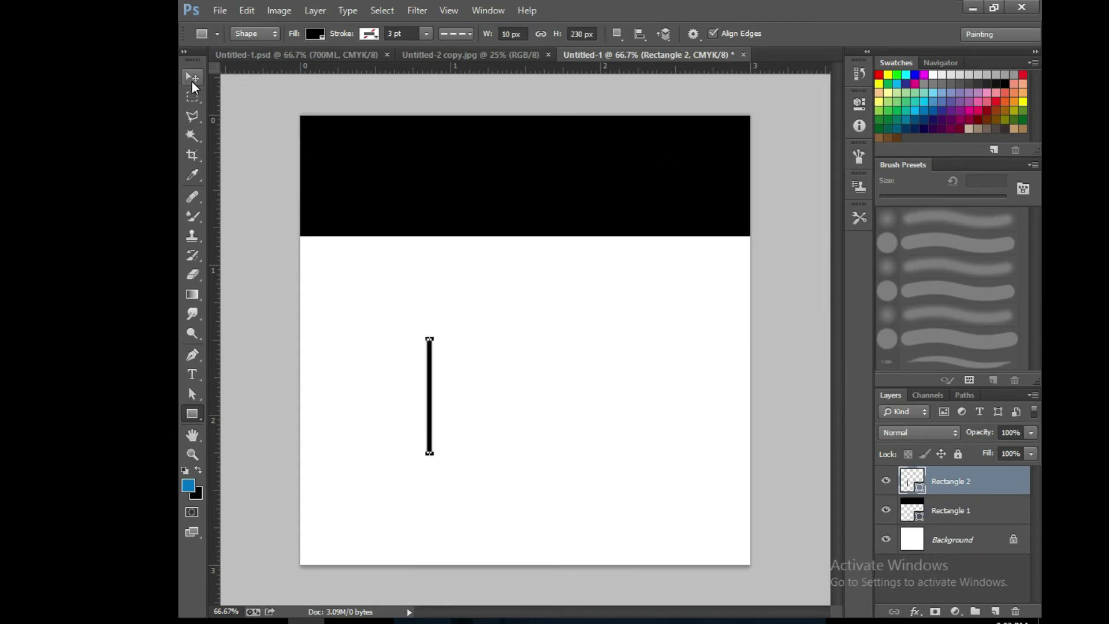
{"action": "left_click", "coordinate": [483, 384], "text": "ctrl"}
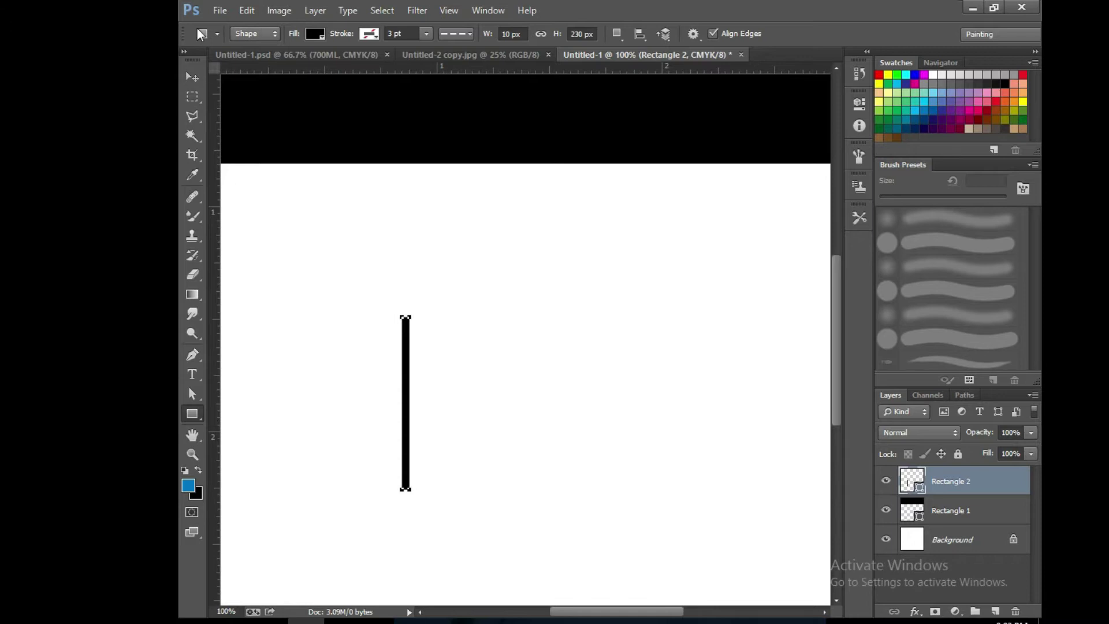
{"action": "left_click", "coordinate": [197, 77]}
{"action": "double_click", "coordinate": [920, 488]}
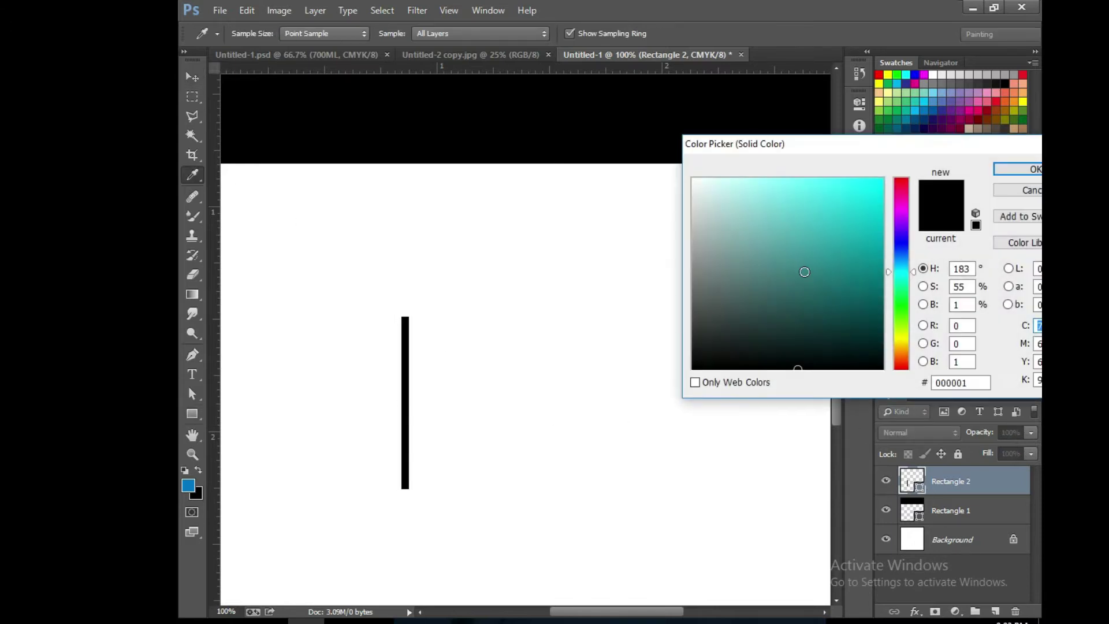
{"action": "left_click", "coordinate": [794, 281]}
{"action": "left_click", "coordinate": [1006, 170]}
Move the teal bar into the black header and rotate it about 12.2°
{"action": "left_click_drag", "start_coordinate": [397, 351], "coordinate": [460, 99]}
{"action": "left_click_drag", "start_coordinate": [591, 162], "coordinate": [539, 550]}
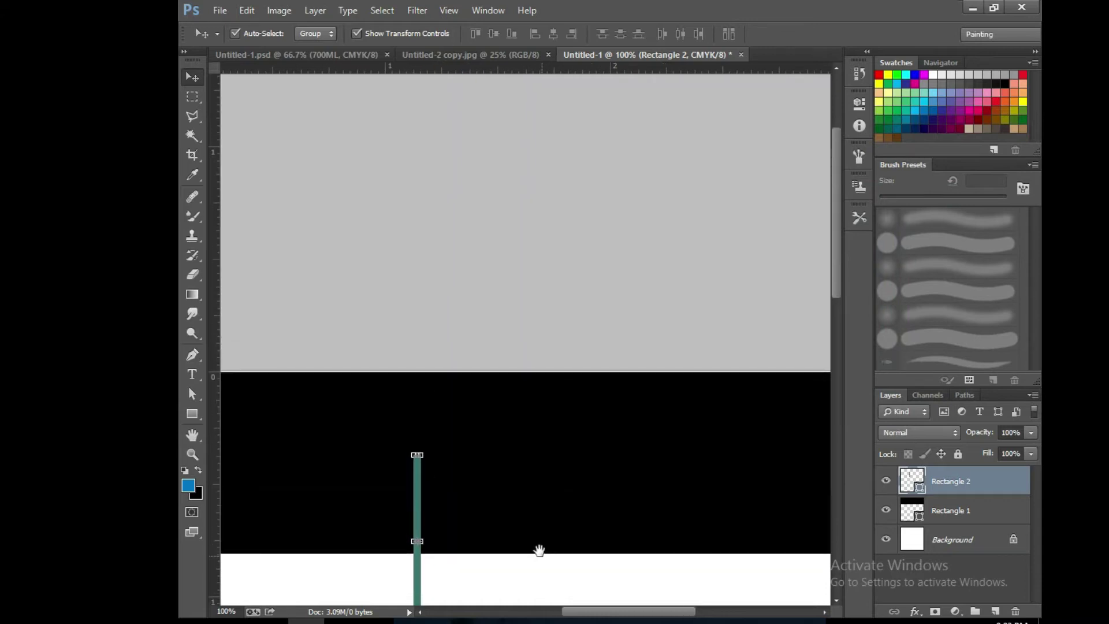
{"action": "left_click_drag", "start_coordinate": [418, 502], "coordinate": [414, 428]}
{"action": "left_click", "coordinate": [416, 380]}
{"action": "mouse_move", "coordinate": [417, 381]}
{"action": "left_mouse_down"}
{"action": "mouse_move", "coordinate": [409, 426]}
{"action": "mouse_move", "coordinate": [428, 448]}
{"action": "left_mouse_up"}
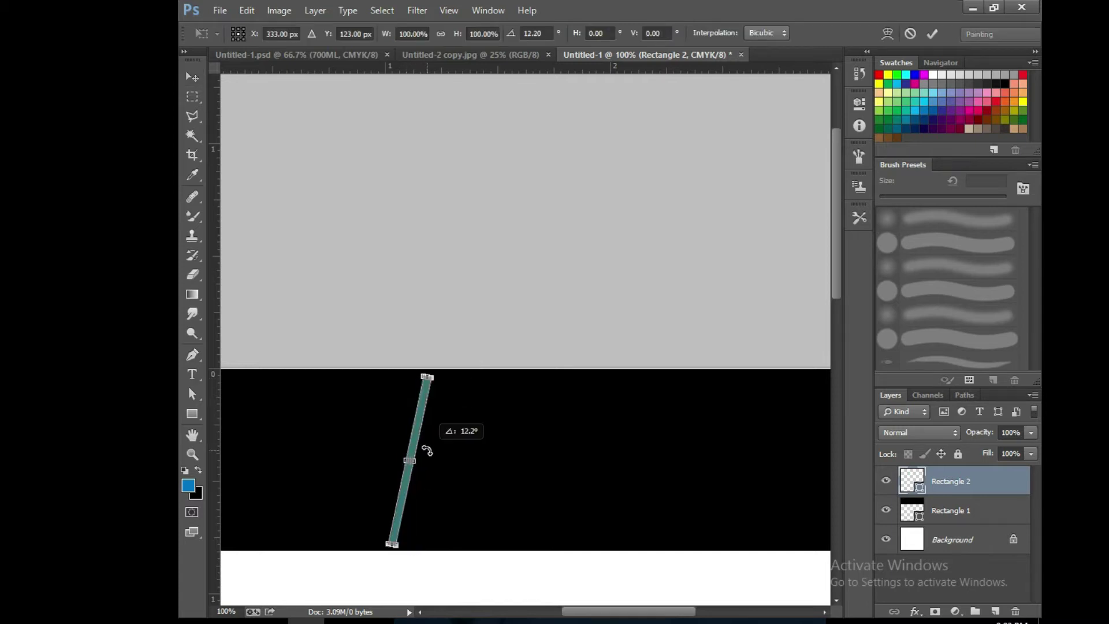
{"action": "key", "text": "Return"}
{"action": "left_click", "coordinate": [463, 304]}
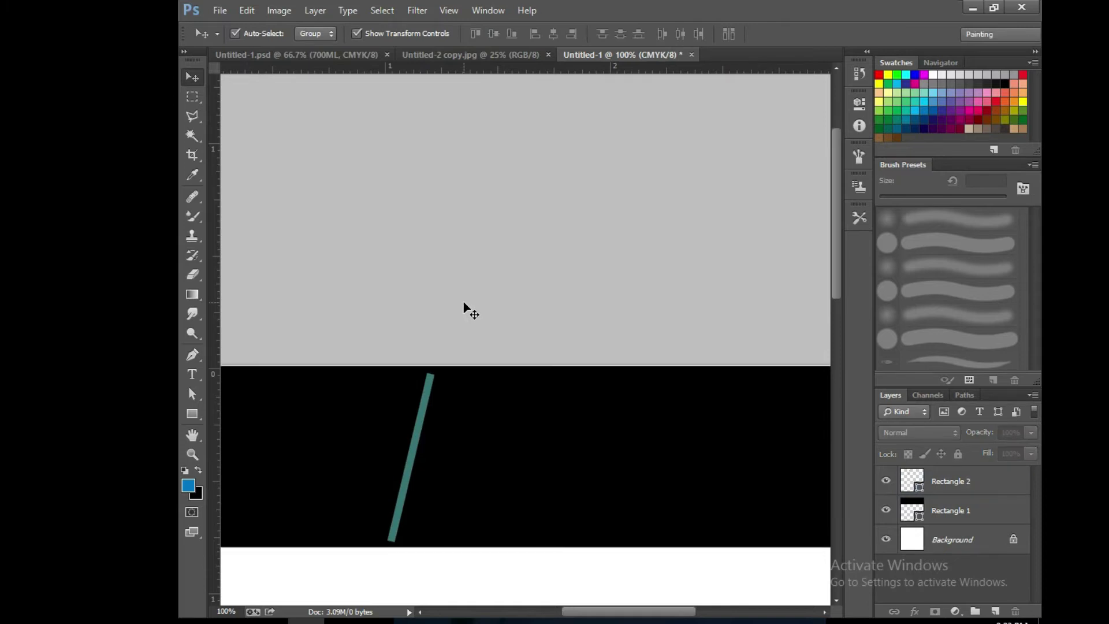
{"action": "key", "text": "ctrl+minus"}
Add the zeroo text layer at 19.88 pt below the header
{"action": "left_click", "coordinate": [192, 374]}
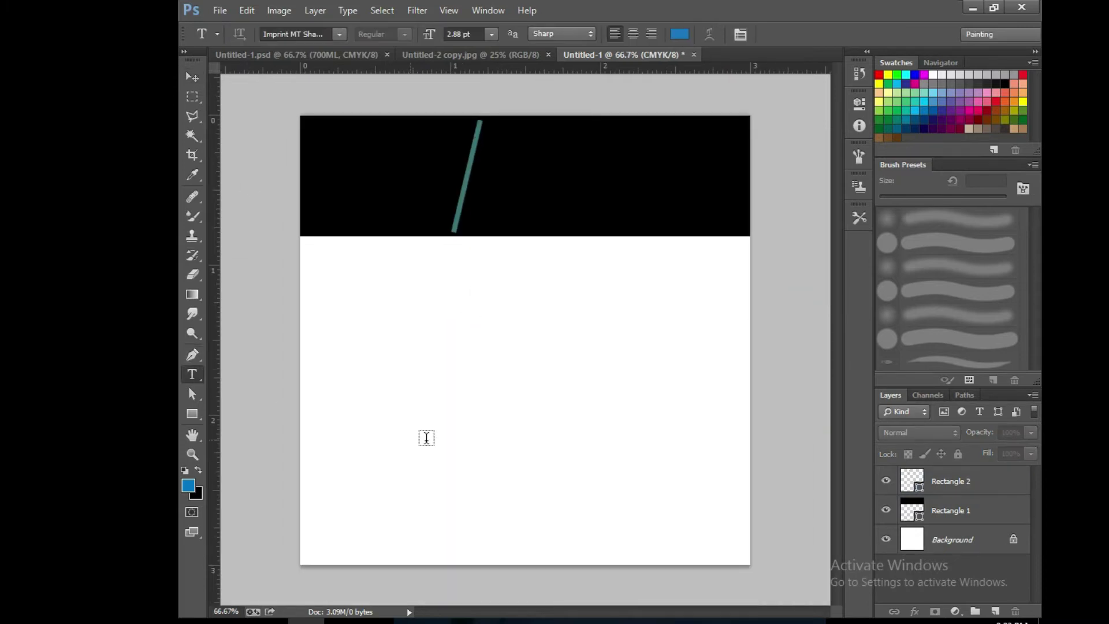
{"action": "left_click", "coordinate": [397, 398]}
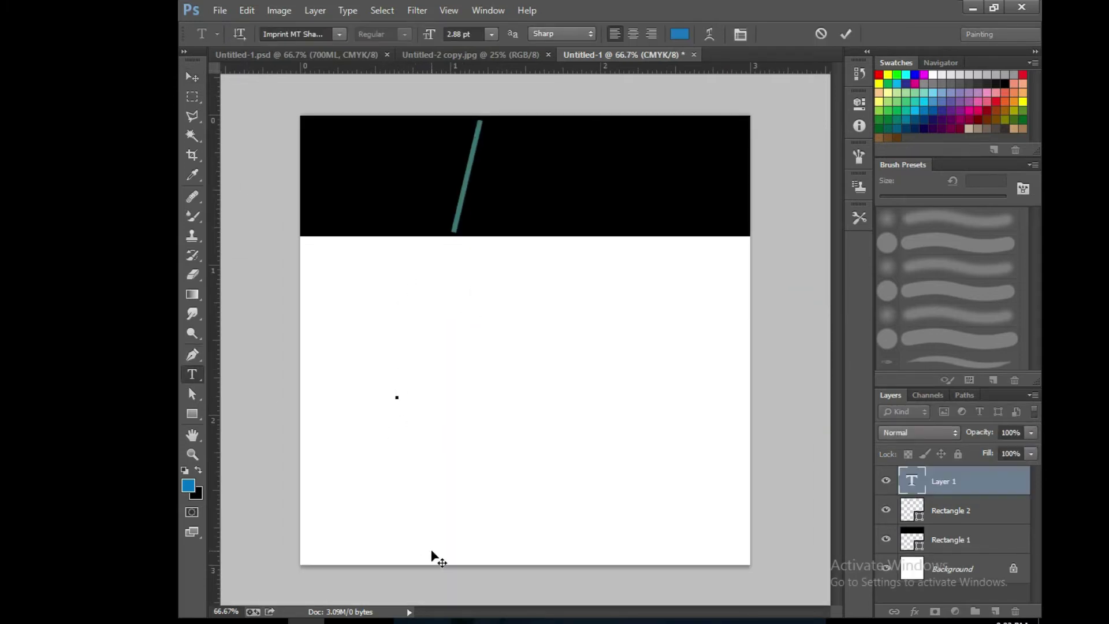
{"action": "type", "text": "a"}
{"action": "key", "text": "ctrl+a"}
{"action": "left_click_drag", "start_coordinate": [432, 39], "coordinate": [462, 39]}
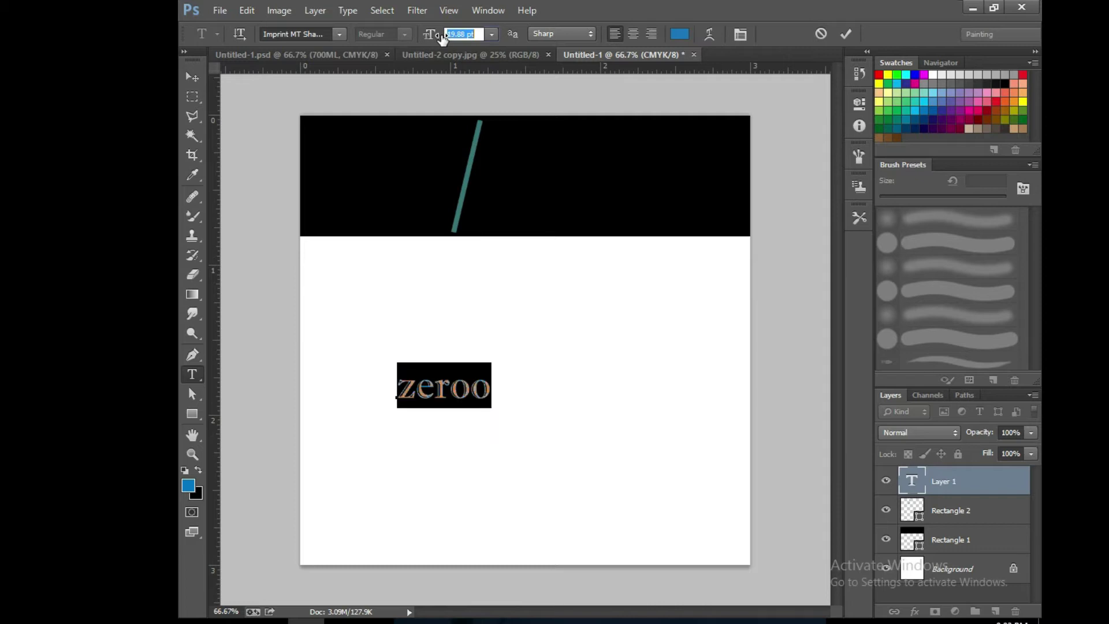
{"action": "left_click", "coordinate": [432, 412]}
Move zeroo into the upper left of the black header and scale it larger
{"action": "left_click", "coordinate": [194, 81]}
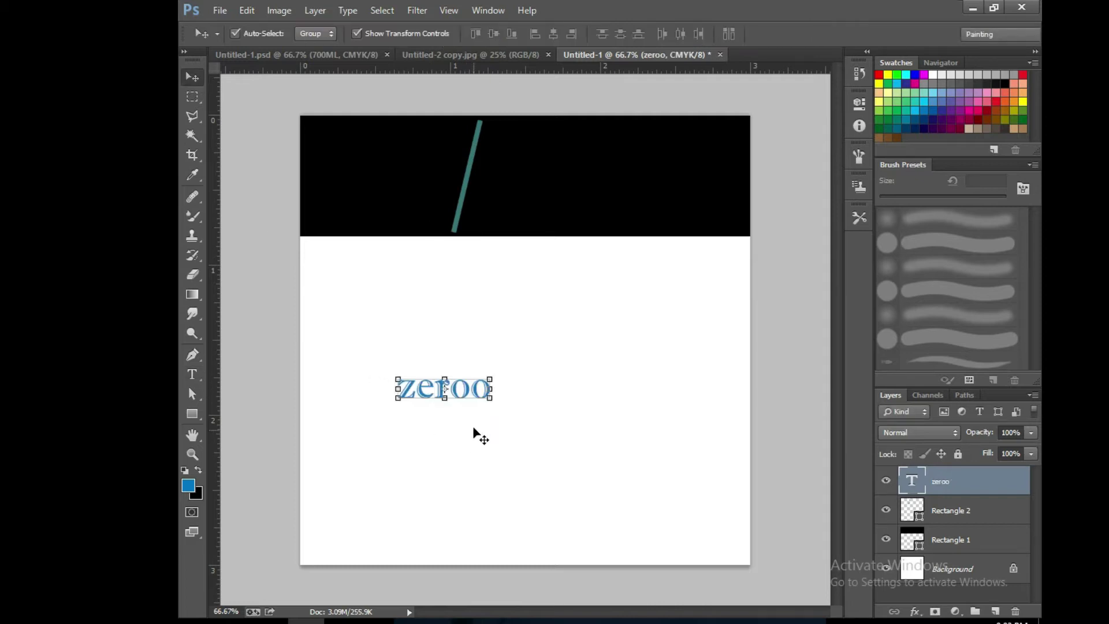
{"action": "left_click_drag", "start_coordinate": [444, 370], "coordinate": [378, 154]}
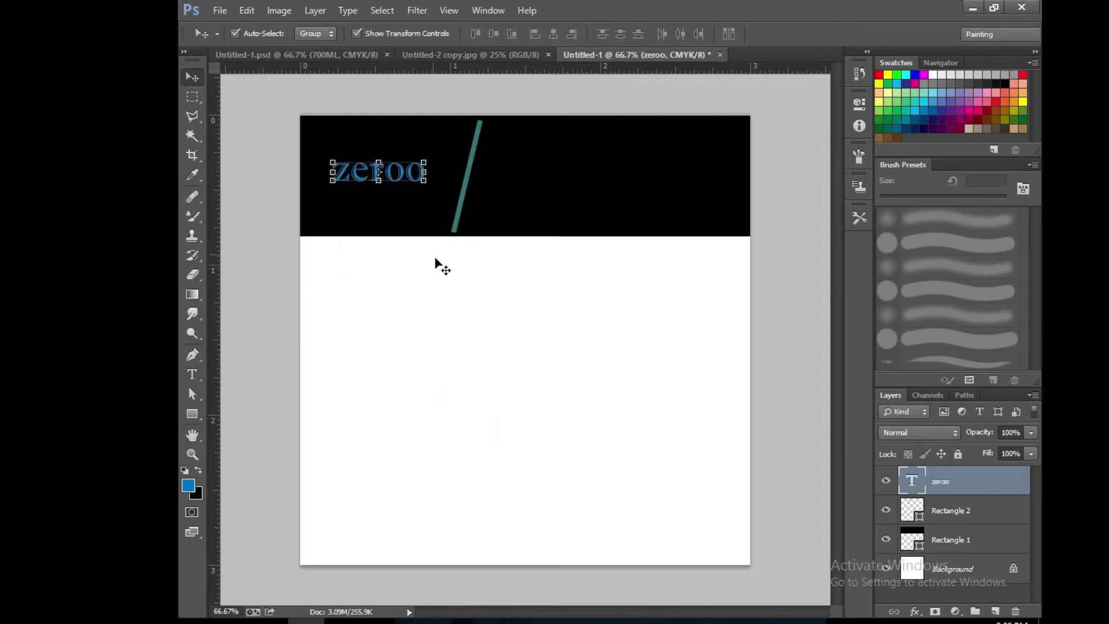
{"action": "key", "text": "ctrl+t"}
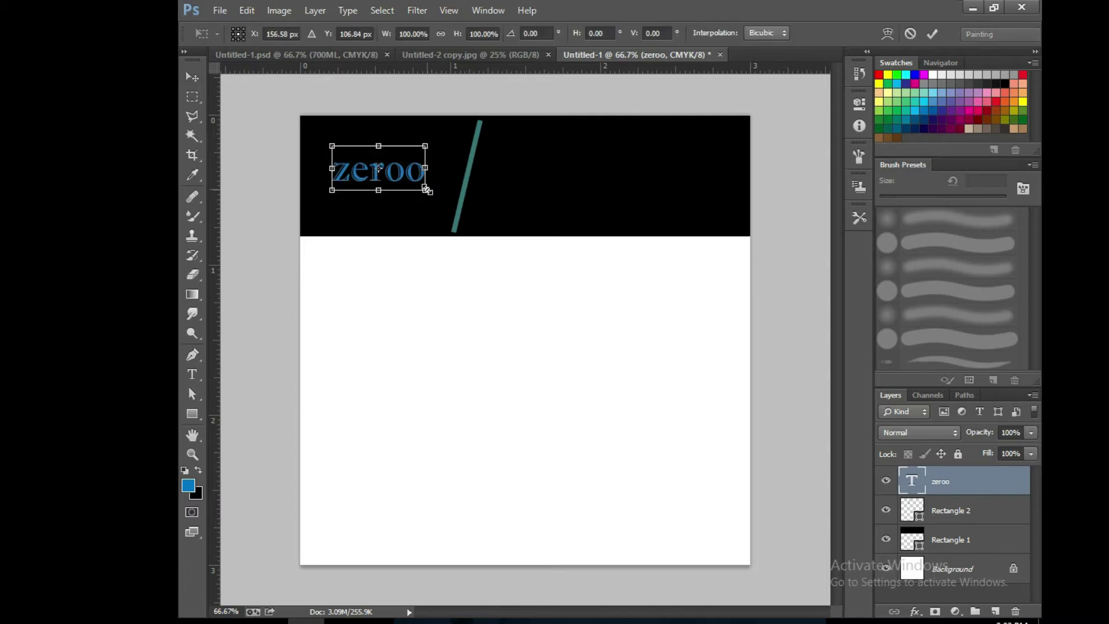
{"action": "left_click_drag", "start_coordinate": [426, 188], "coordinate": [435, 199]}
{"action": "key", "text": "Return"}
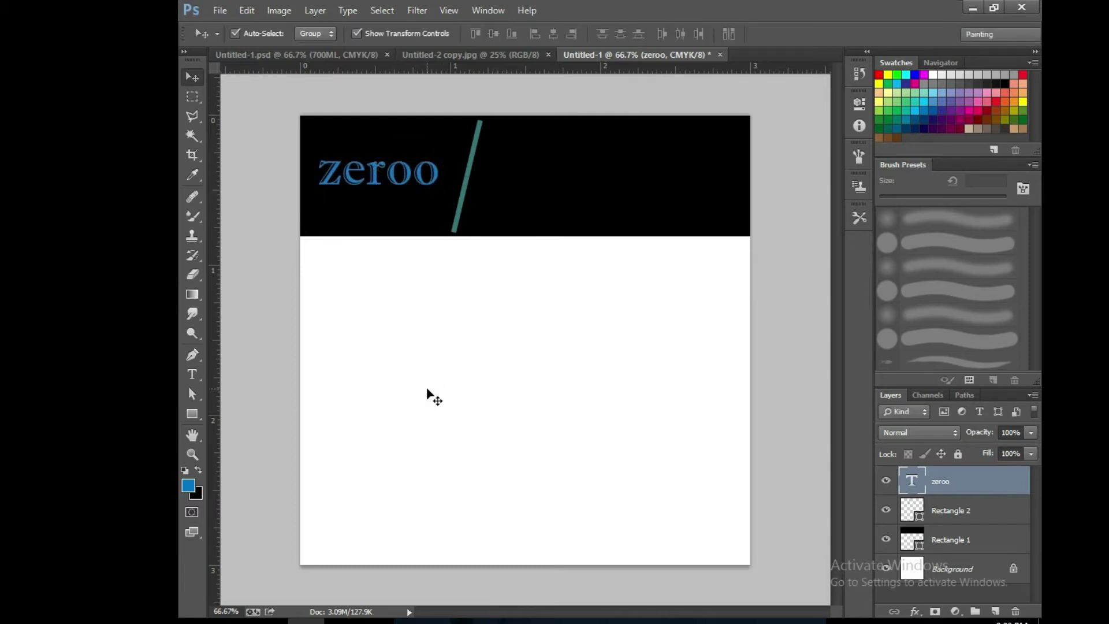
{"action": "left_click", "coordinate": [341, 56]}
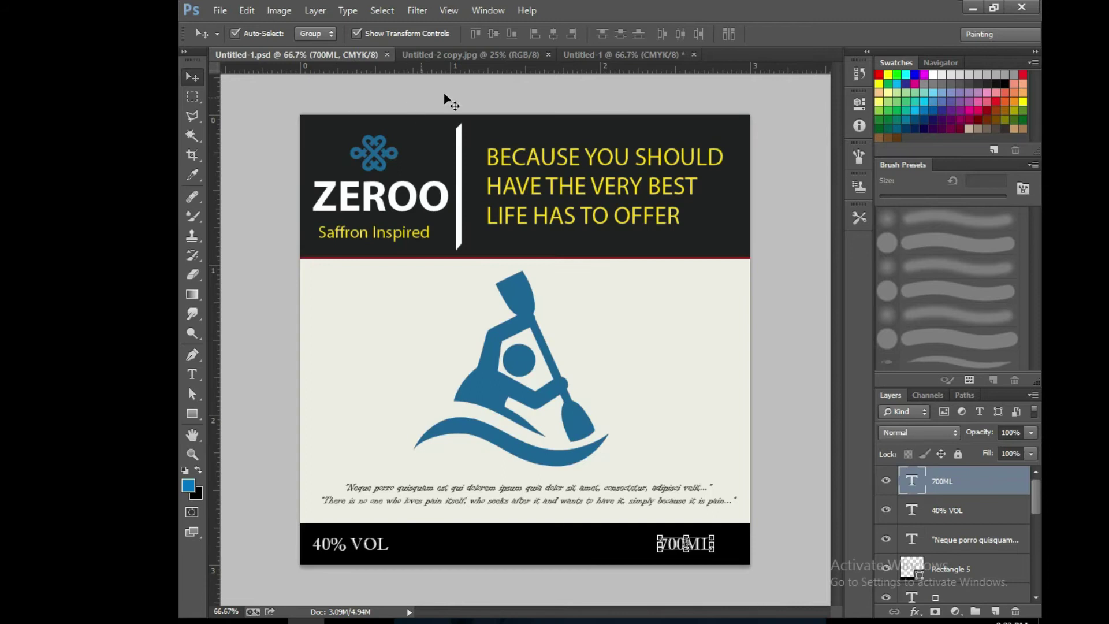
Change the zeroo text font to Impact
{"action": "left_click", "coordinate": [566, 56]}
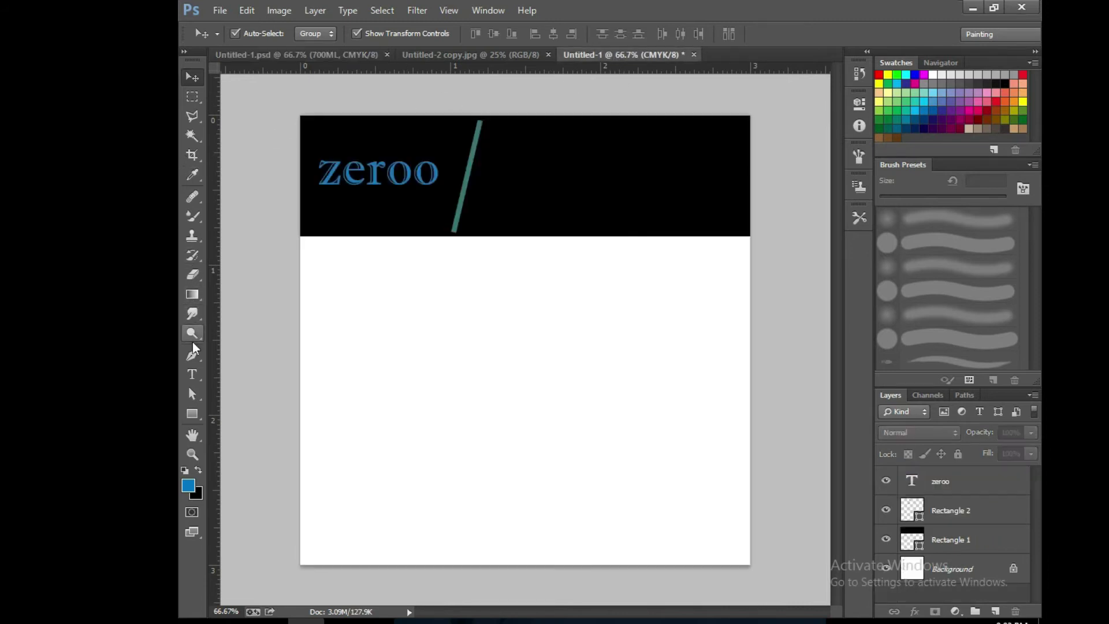
{"action": "left_click", "coordinate": [192, 374]}
{"action": "left_click", "coordinate": [382, 175]}
{"action": "key", "text": "ctrl+a"}
{"action": "left_click", "coordinate": [292, 33]}
{"action": "key", "text": "Up"}
{"action": "left_click", "coordinate": [304, 149]}
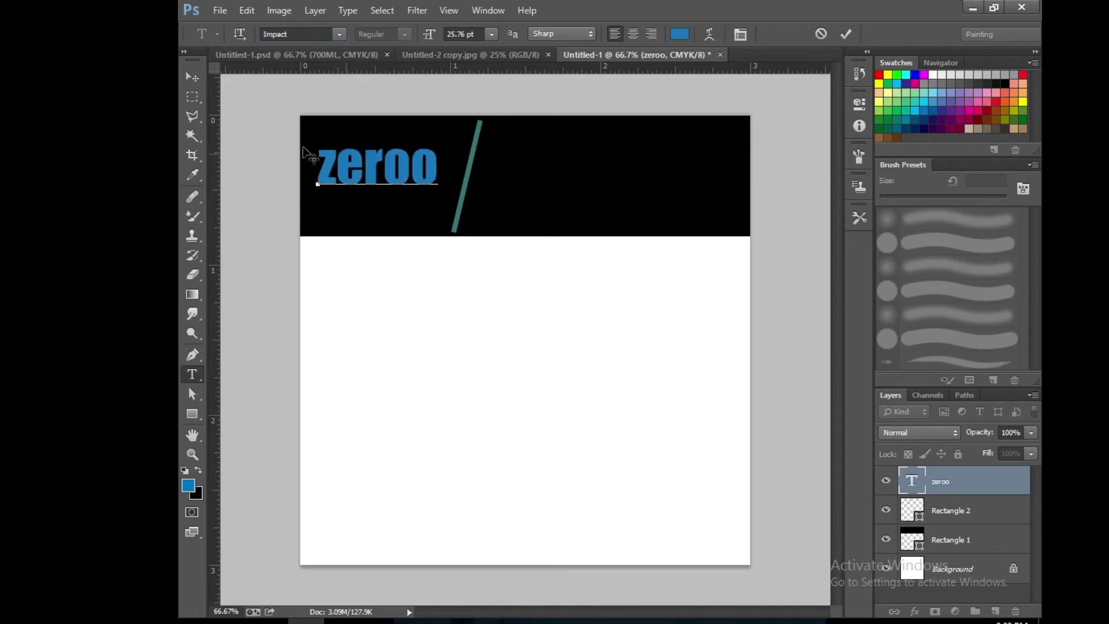
Set the zeroo text colour to white
{"action": "key", "text": "ctrl+a"}
{"action": "left_click", "coordinate": [679, 34]}
{"action": "left_click", "coordinate": [540, 403]}
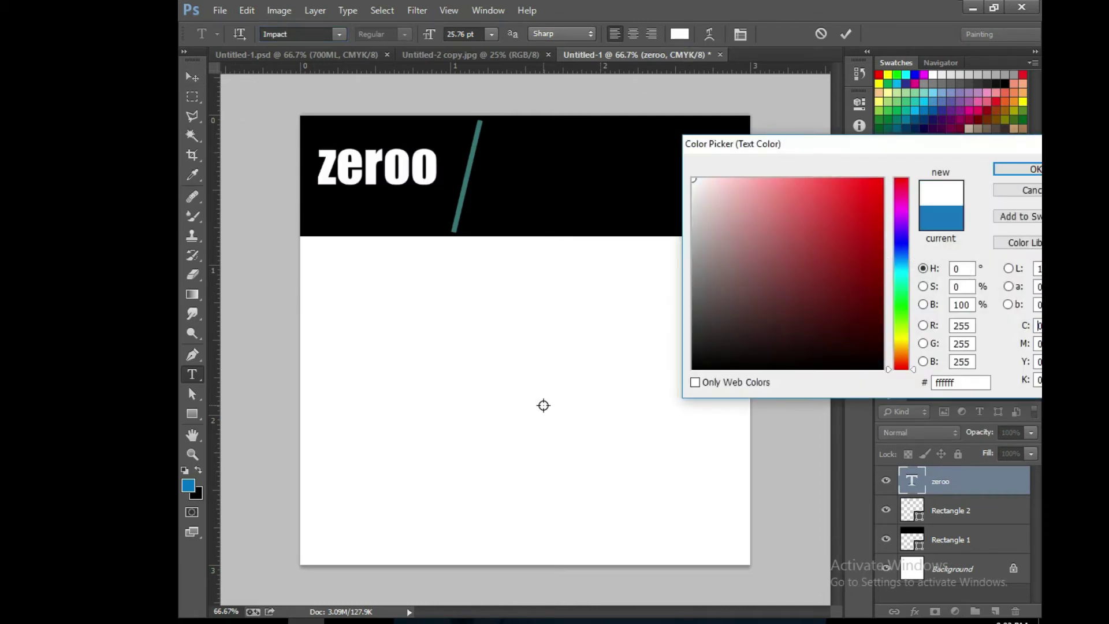
{"action": "key", "text": "Return"}
{"action": "left_click", "coordinate": [306, 53]}
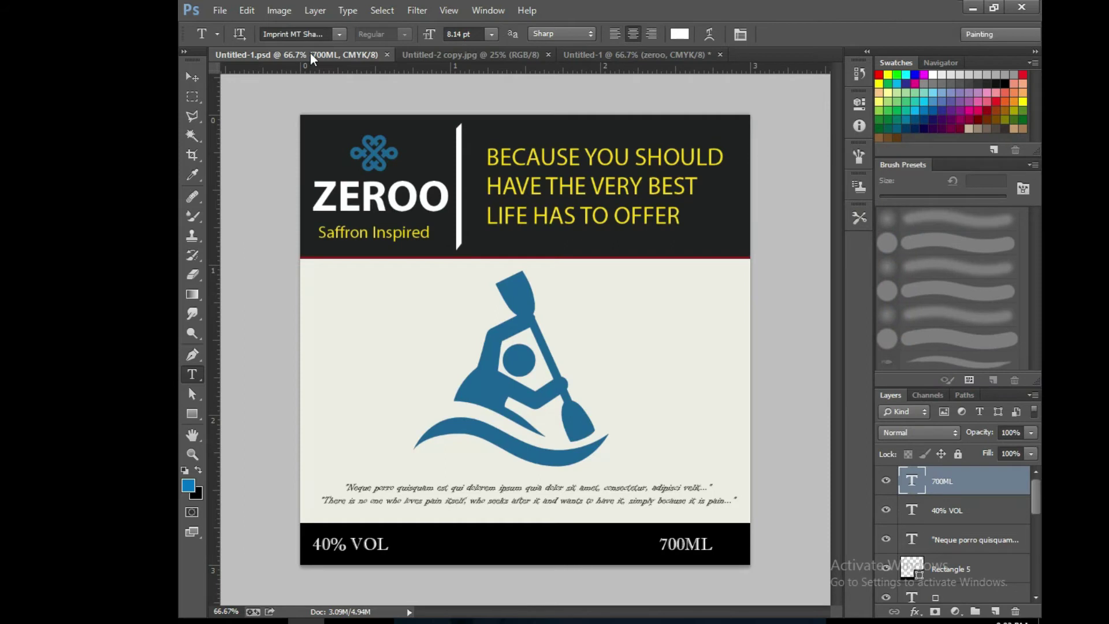
Nudge zeroo upward and squash its height with Free Transform
{"action": "left_click", "coordinate": [469, 53]}
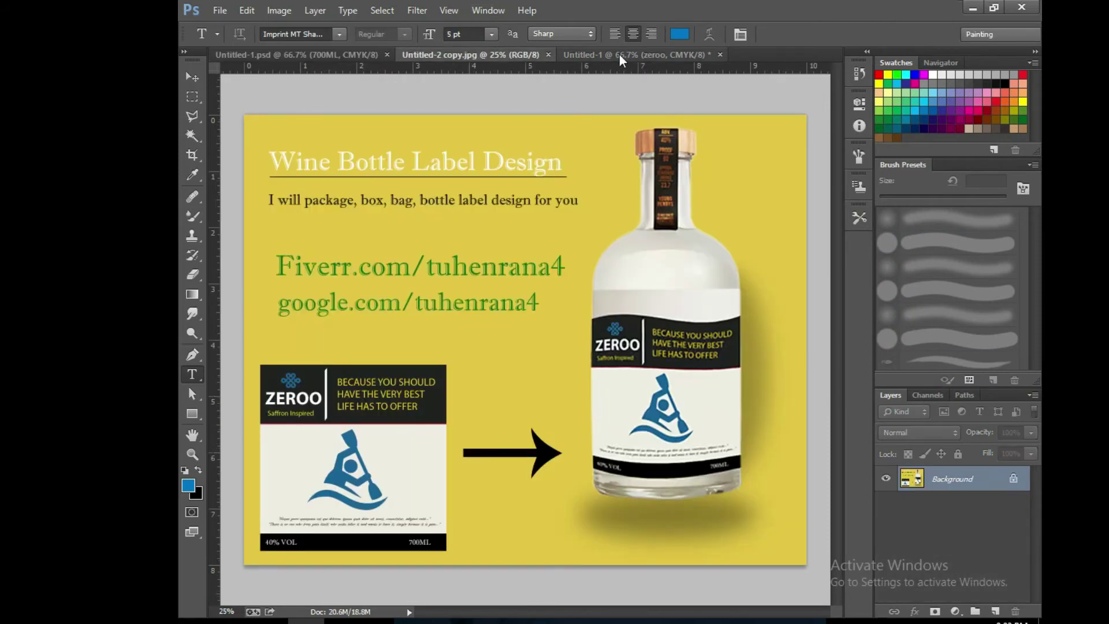
{"action": "left_click", "coordinate": [619, 54]}
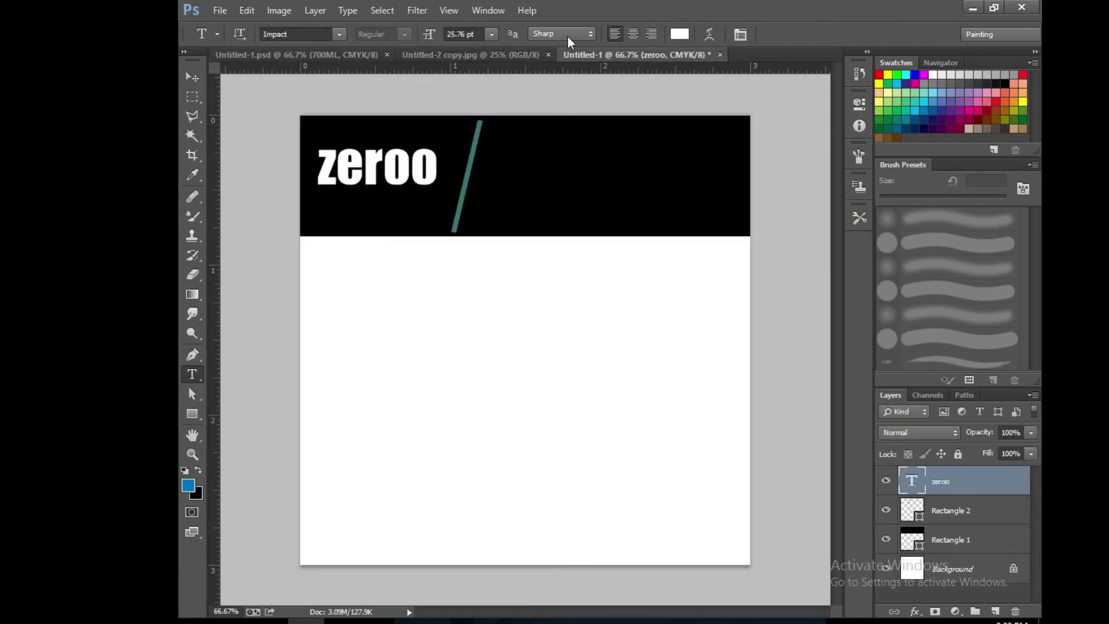
{"action": "left_click", "coordinate": [192, 77]}
{"action": "left_click", "coordinate": [380, 188]}
{"action": "key", "text": "Up"}
{"action": "key", "text": "Up"}
{"action": "key", "text": "Up"}
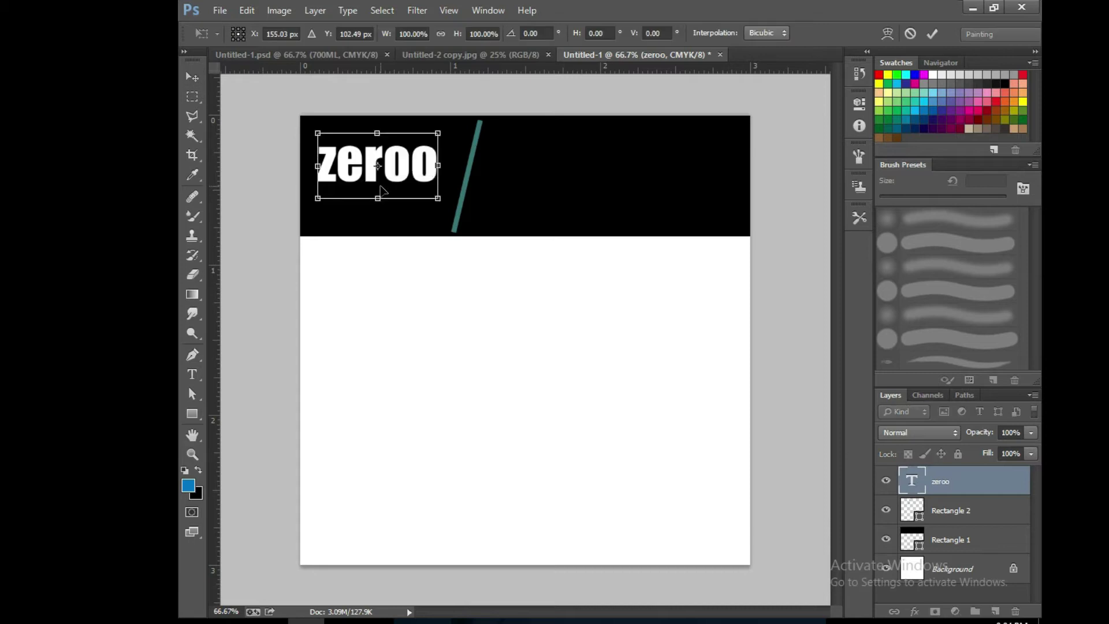
{"action": "key", "text": "Return"}
{"action": "key", "text": "ctrl+t"}
{"action": "mouse_move", "coordinate": [378, 198]}
{"action": "left_mouse_down"}
{"action": "mouse_move", "coordinate": [378, 169]}
{"action": "mouse_move", "coordinate": [404, 173]}
{"action": "left_mouse_up"}
{"action": "key", "text": "Return"}
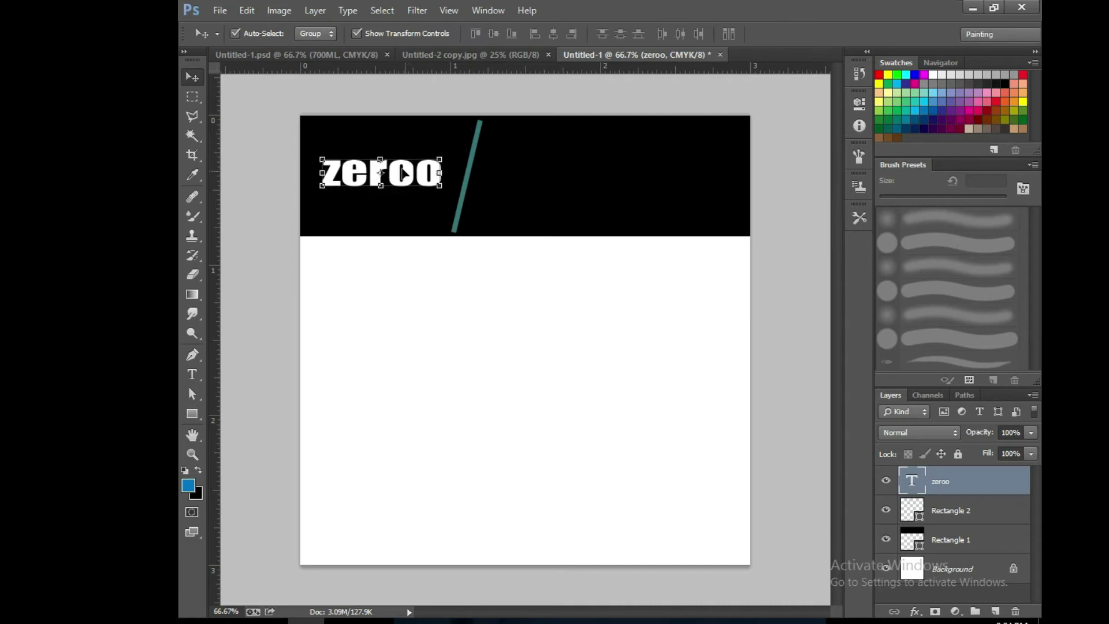
Drag the blue knot logo from the finished label and place it above zeroo
{"action": "left_click", "coordinate": [298, 54]}
{"action": "left_click", "coordinate": [380, 155]}
{"action": "mouse_move", "coordinate": [379, 148]}
{"action": "left_mouse_down"}
{"action": "mouse_move", "coordinate": [403, 131]}
{"action": "mouse_move", "coordinate": [408, 199]}
{"action": "left_mouse_up"}
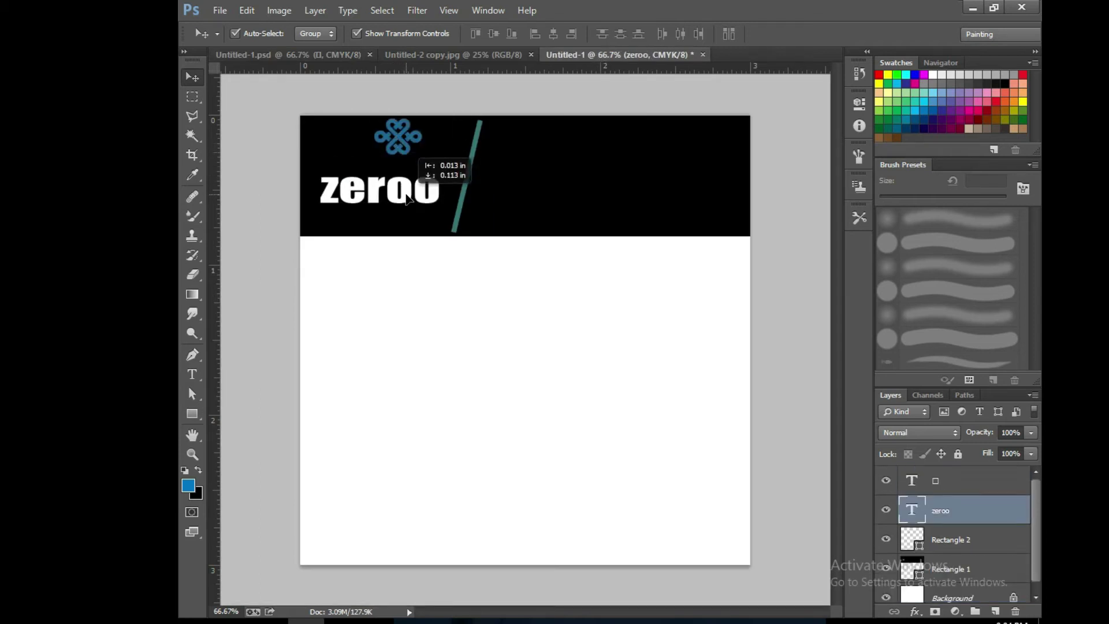
{"action": "left_click", "coordinate": [401, 140]}
{"action": "left_click_drag", "start_coordinate": [406, 135], "coordinate": [388, 147]}
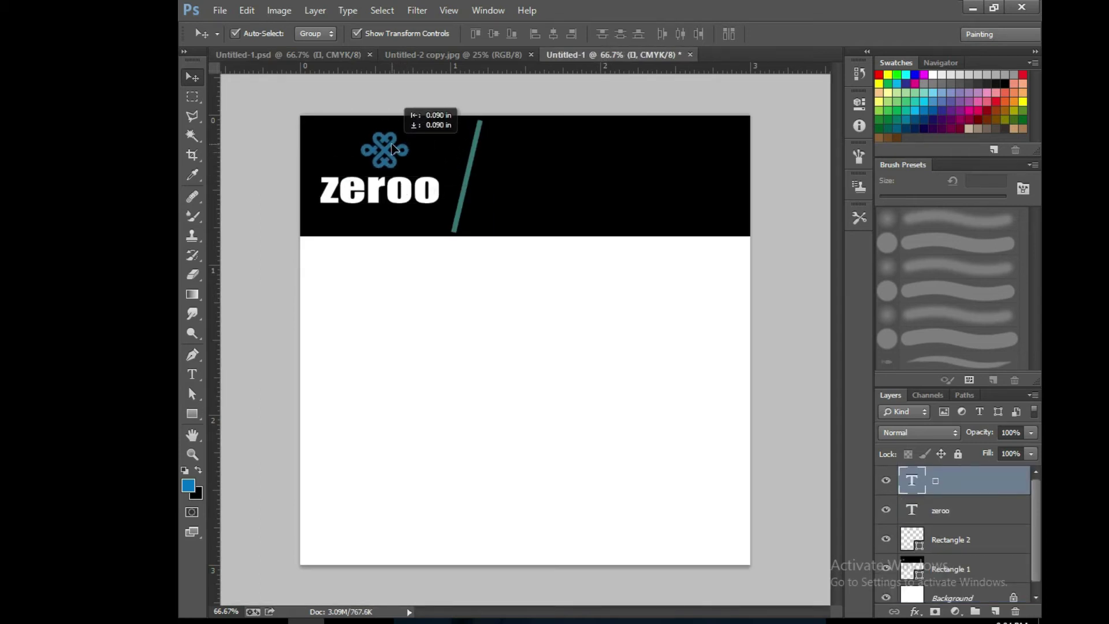
Copy the 'Saffron Inspired' text into a new layer and move it under zeroo
{"action": "left_click", "coordinate": [300, 56]}
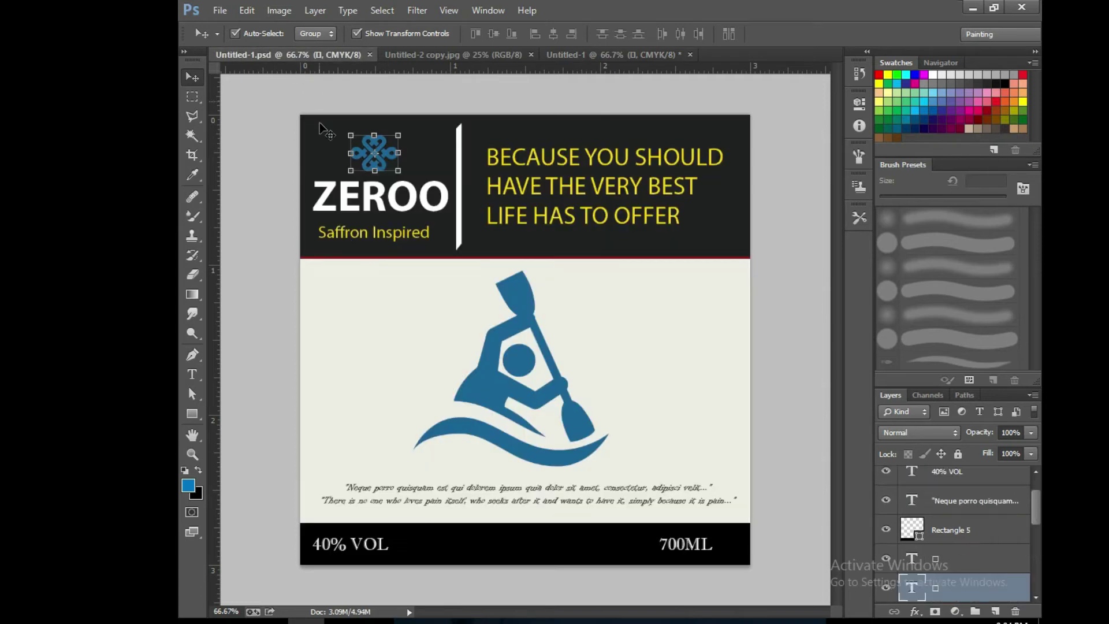
{"action": "left_click", "coordinate": [385, 236]}
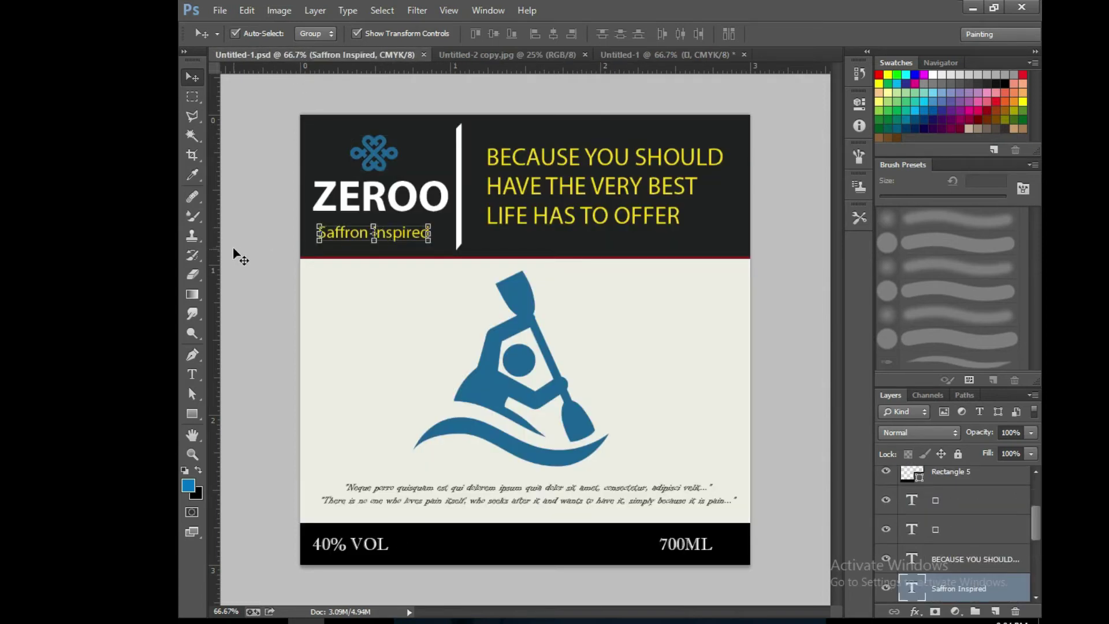
{"action": "left_click", "coordinate": [192, 375]}
{"action": "triple_click", "coordinate": [399, 238]}
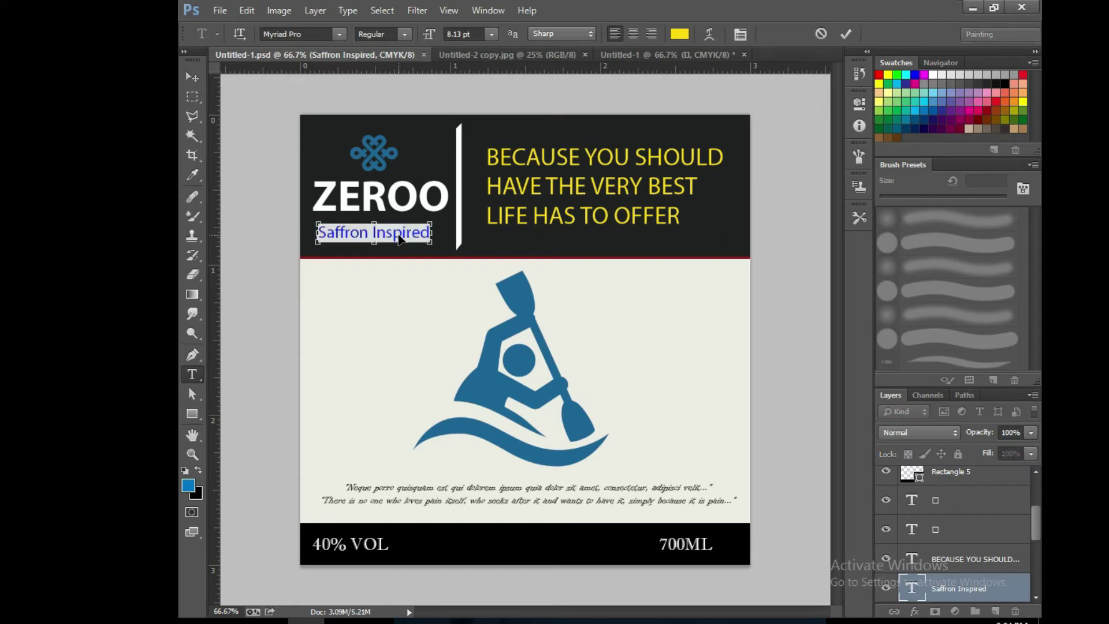
{"action": "key", "text": "ctrl+c"}
{"action": "key", "text": "ctrl+Tab"}
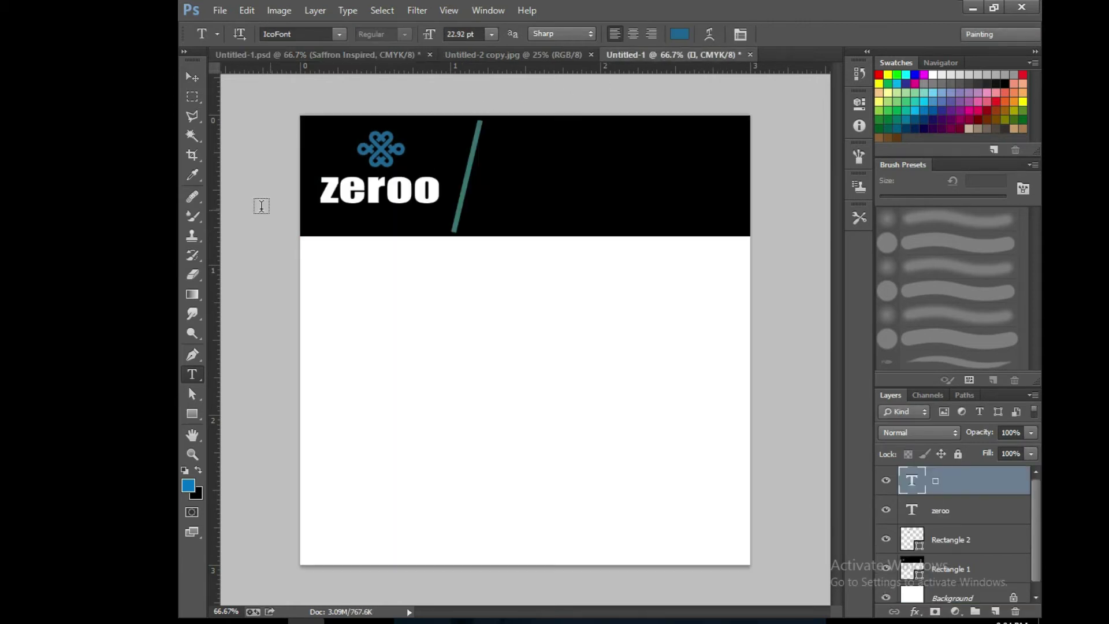
{"action": "left_click", "coordinate": [362, 339]}
{"action": "key", "text": "ctrl+v"}
{"action": "left_click", "coordinate": [192, 77]}
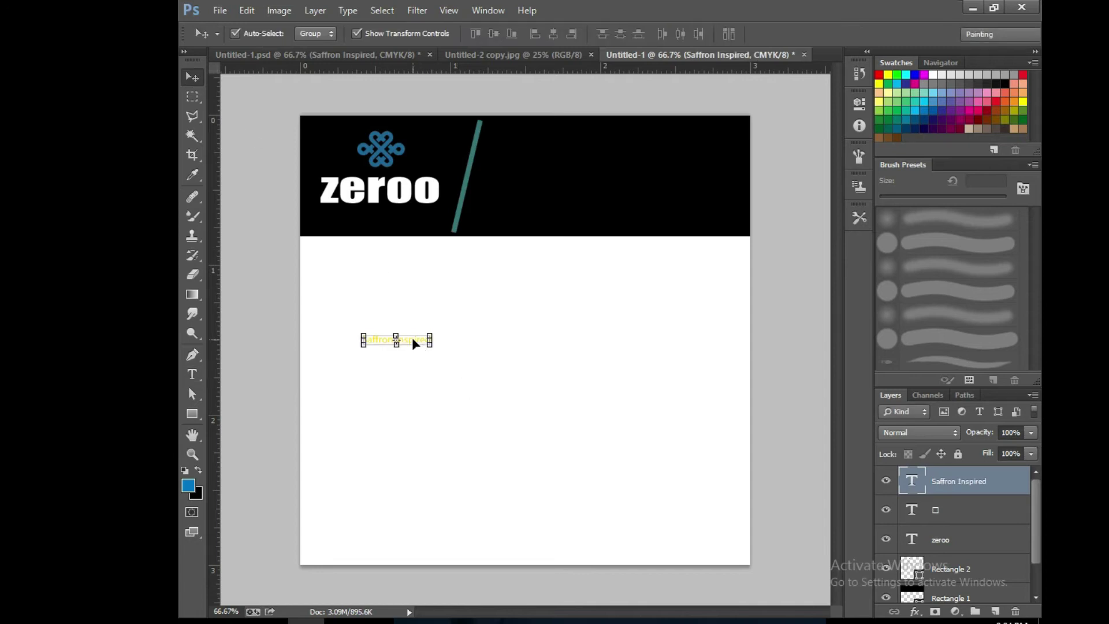
{"action": "left_click_drag", "start_coordinate": [413, 342], "coordinate": [384, 221]}
Shorten zeroo's height further and nudge the logo slightly up and left
{"action": "left_click", "coordinate": [413, 196]}
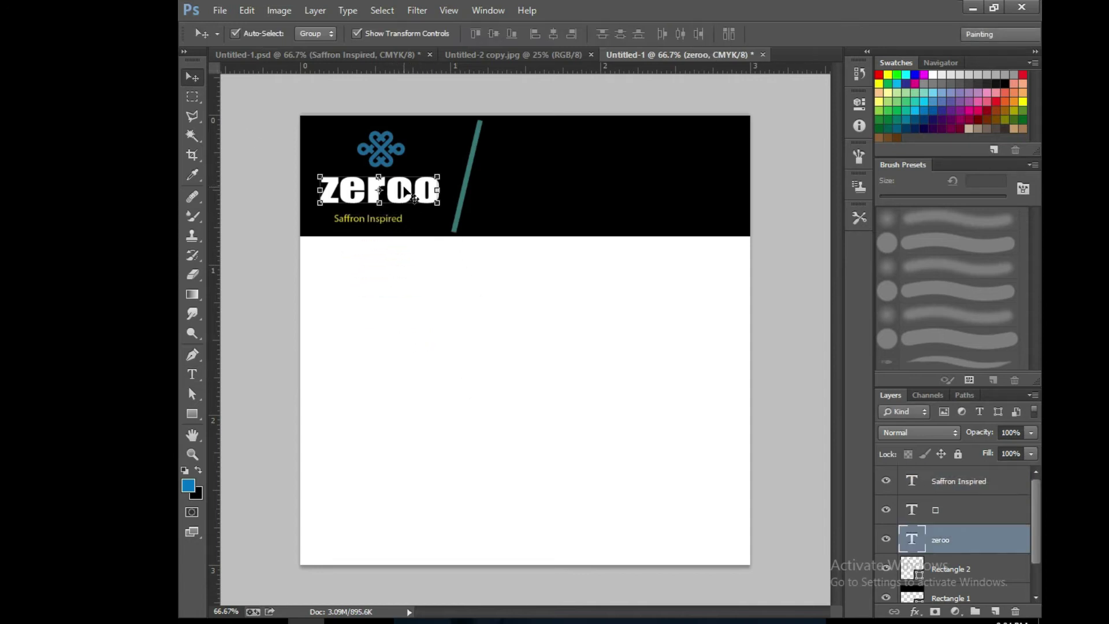
{"action": "left_click_drag", "start_coordinate": [389, 209], "coordinate": [389, 203]}
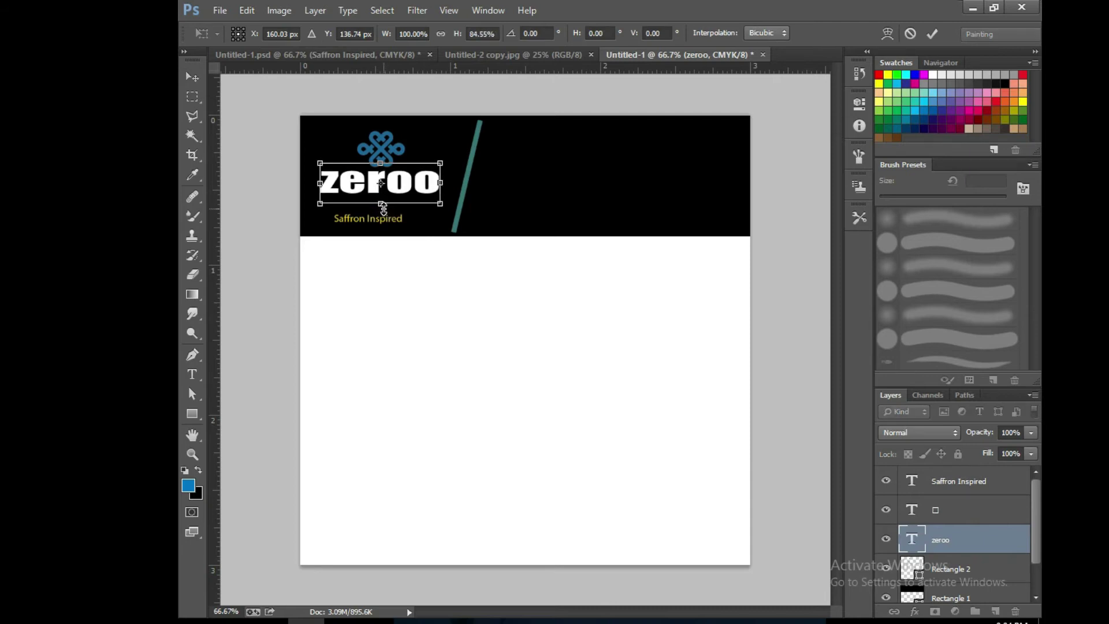
{"action": "key", "text": "Return"}
{"action": "left_click", "coordinate": [383, 149]}
{"action": "left_click_drag", "start_coordinate": [387, 142], "coordinate": [383, 139]}
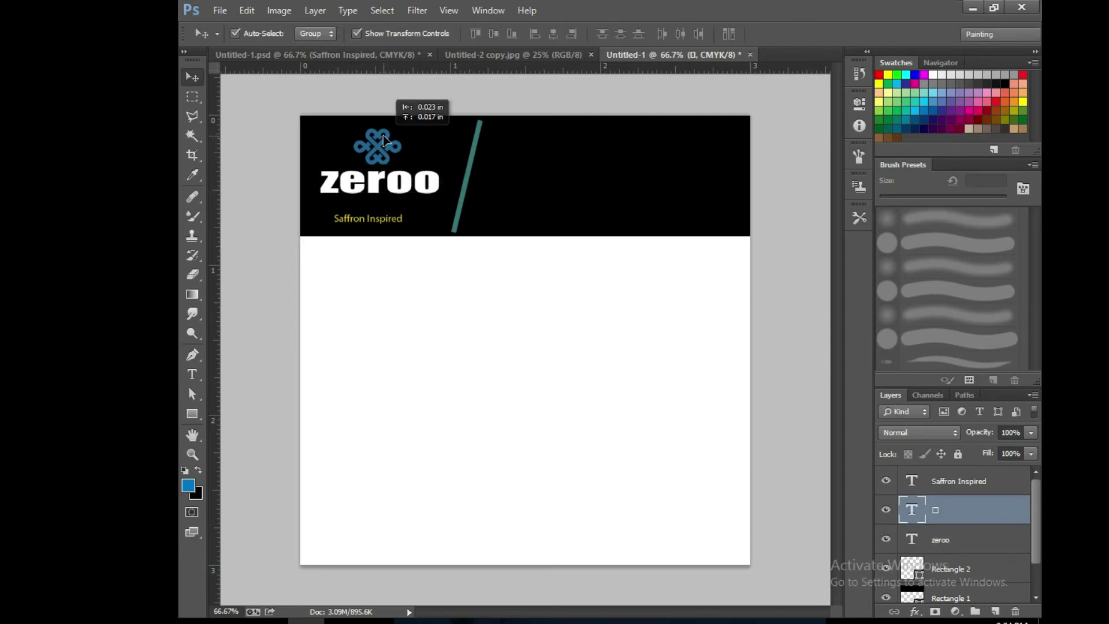
Enlarge the 'Saffron Inspired' tagline with Free Transform beneath zeroo
{"action": "left_click", "coordinate": [381, 220]}
{"action": "key", "text": "ctrl+t"}
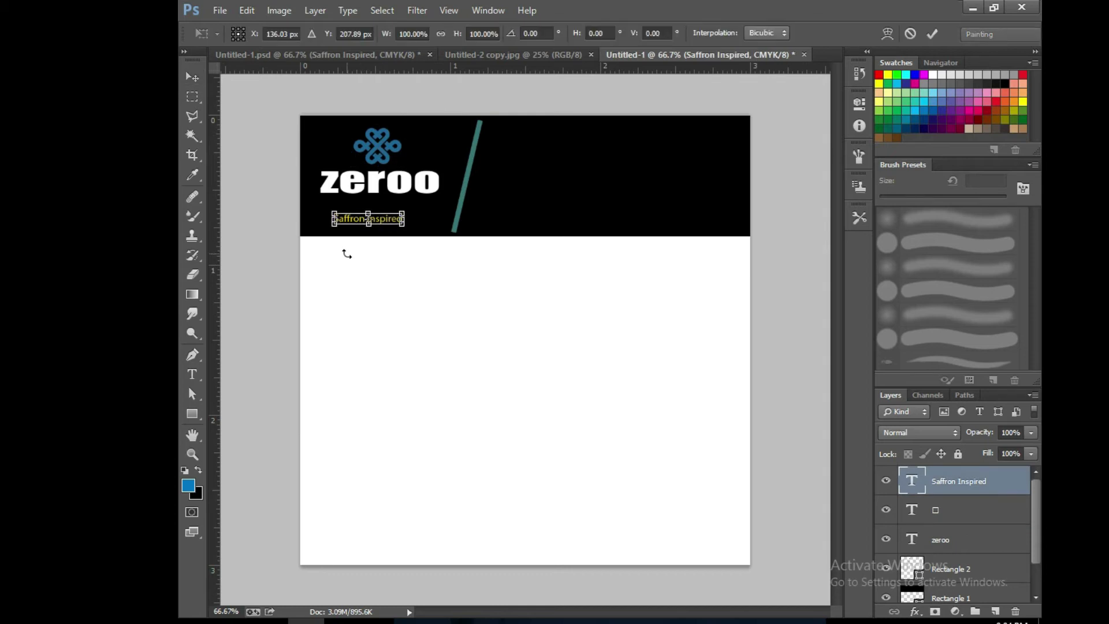
{"action": "mouse_move", "coordinate": [407, 231]}
{"action": "left_mouse_down"}
{"action": "mouse_move", "coordinate": [426, 233]}
{"action": "mouse_move", "coordinate": [413, 215]}
{"action": "left_mouse_up"}
{"action": "key", "text": "Return"}
{"action": "left_click", "coordinate": [470, 317]}
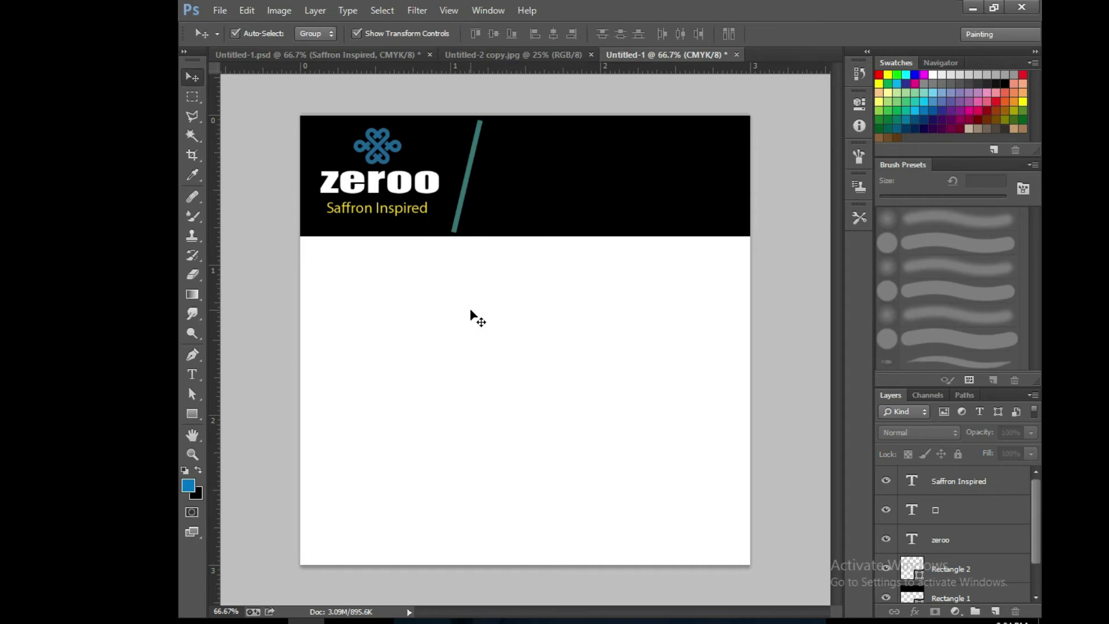
{"action": "left_click", "coordinate": [351, 51]}
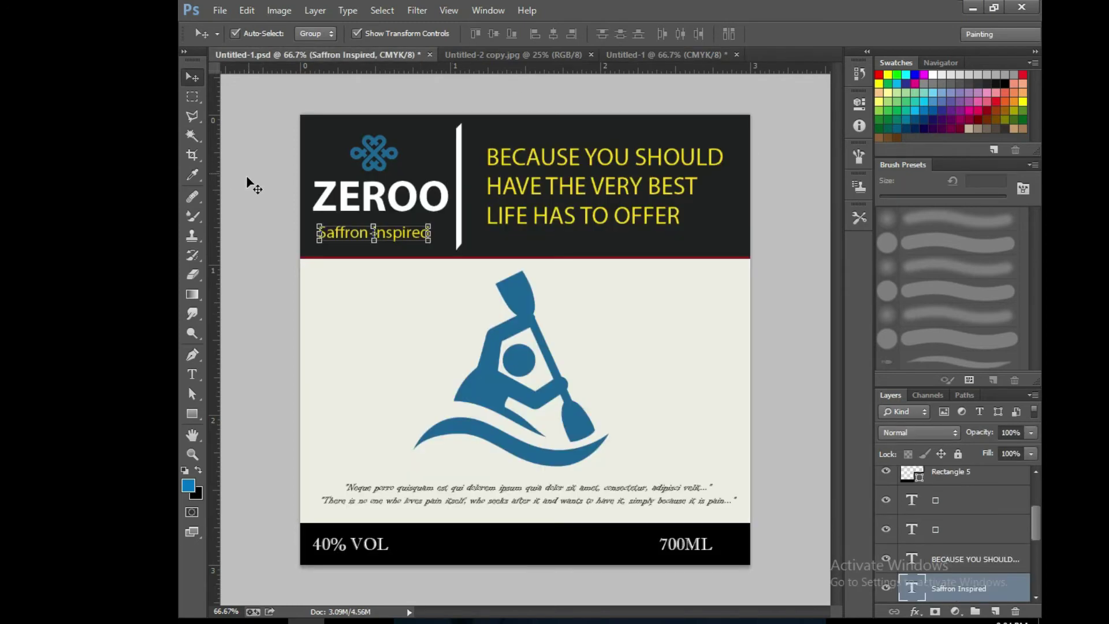
Select the full yellow tagline text on the finished label for copying
{"action": "left_click", "coordinate": [193, 374]}
{"action": "left_click", "coordinate": [549, 208]}
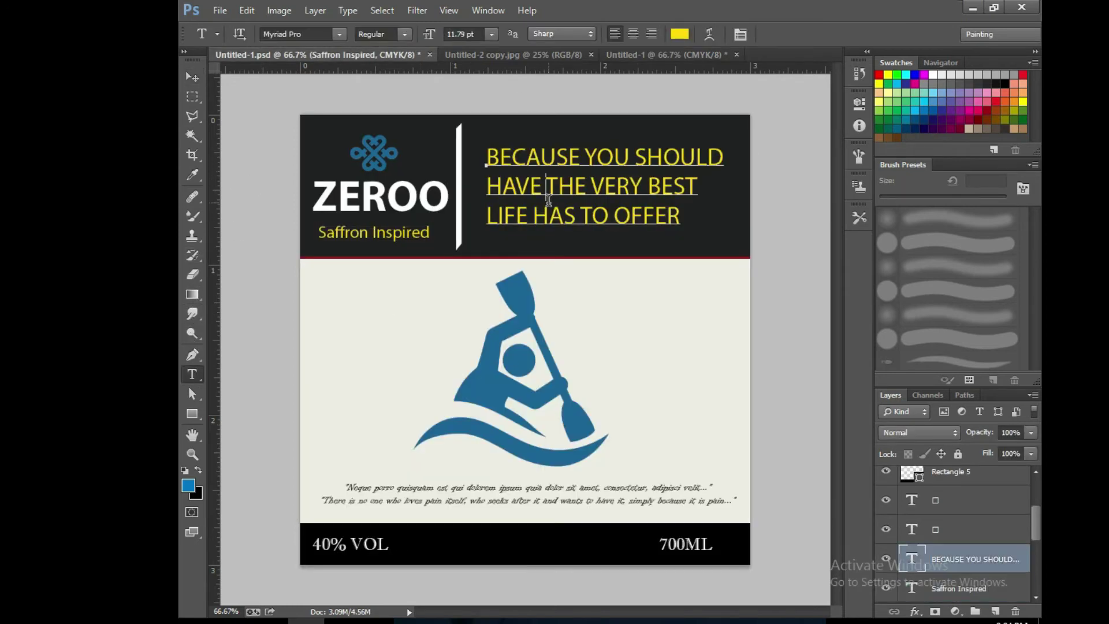
{"action": "key", "text": "ctrl+a"}
{"action": "key", "text": "ctrl+c"}
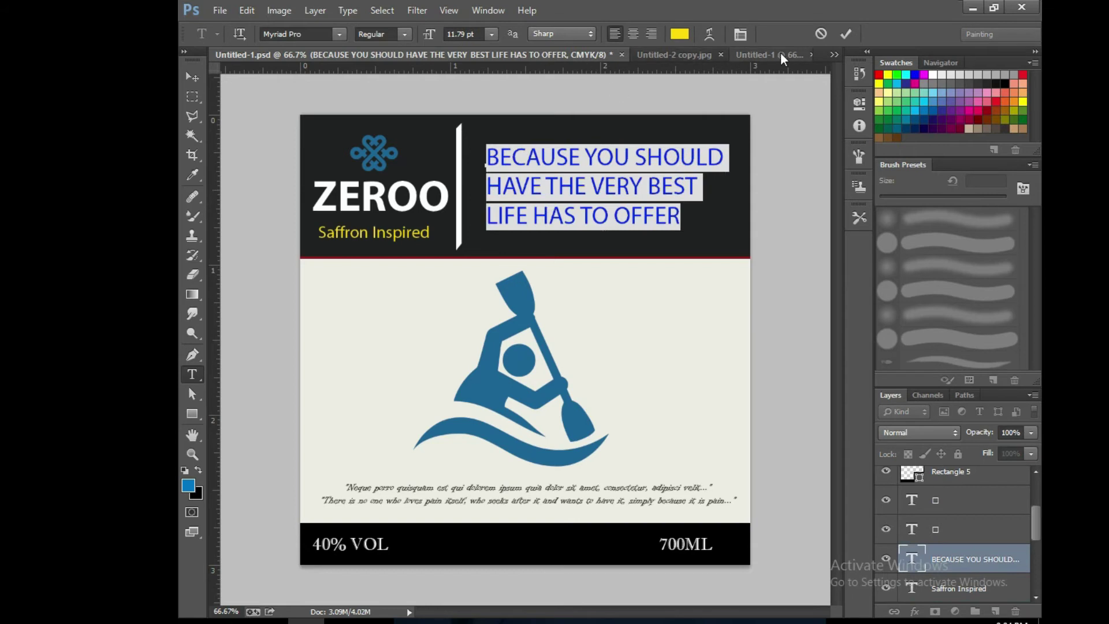
{"action": "left_click", "coordinate": [768, 55]}
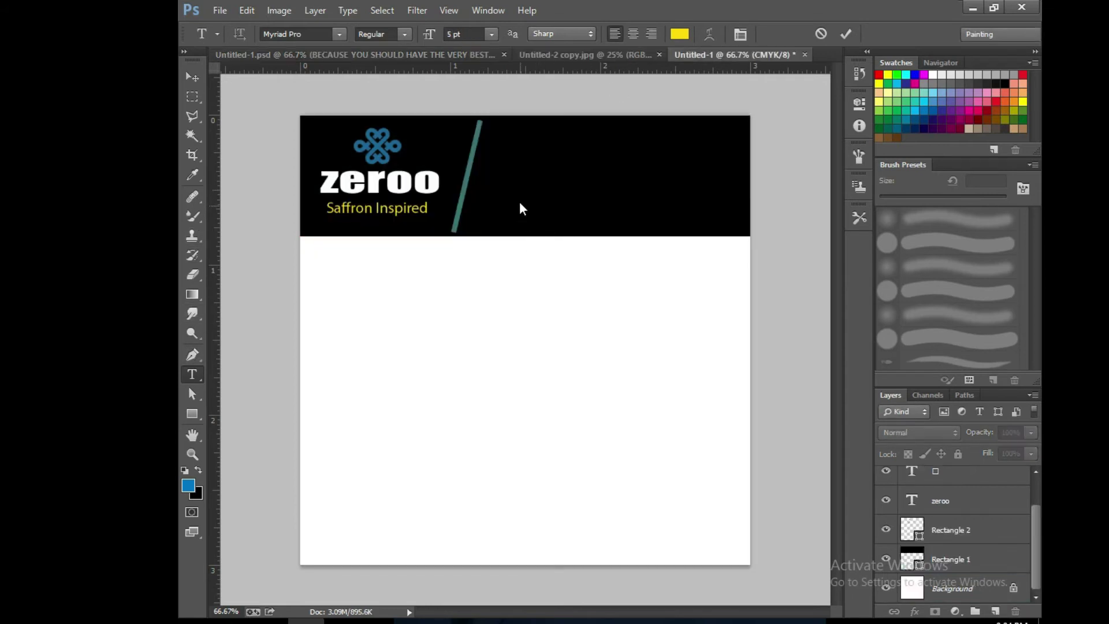
{"action": "left_click", "coordinate": [193, 97]}
{"action": "left_click", "coordinate": [192, 376]}
{"action": "left_click", "coordinate": [193, 77]}
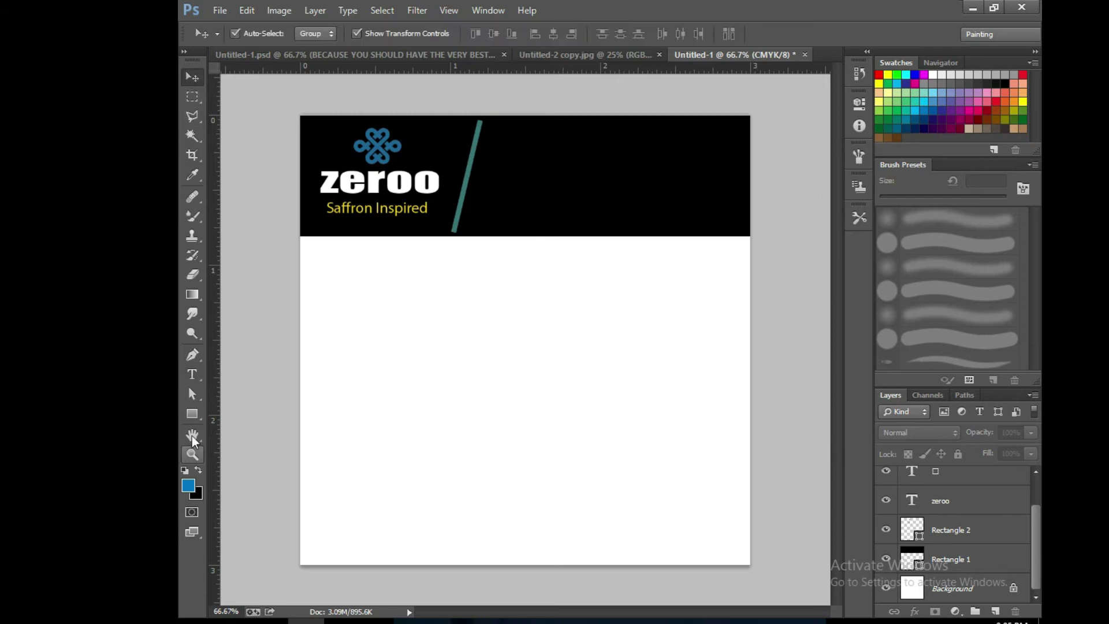
{"action": "left_click", "coordinate": [192, 374]}
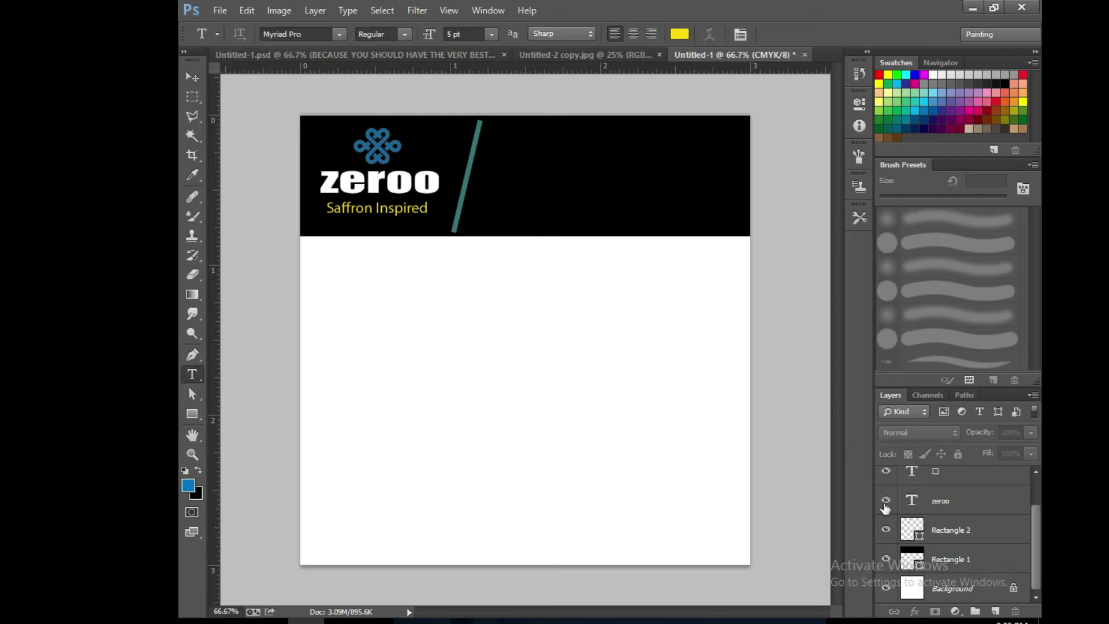
Pick the Saffron Inspired layer and revisit the mockup and finished label
{"action": "left_click_drag", "start_coordinate": [1037, 540], "coordinate": [1035, 494]}
{"action": "left_click", "coordinate": [999, 478]}
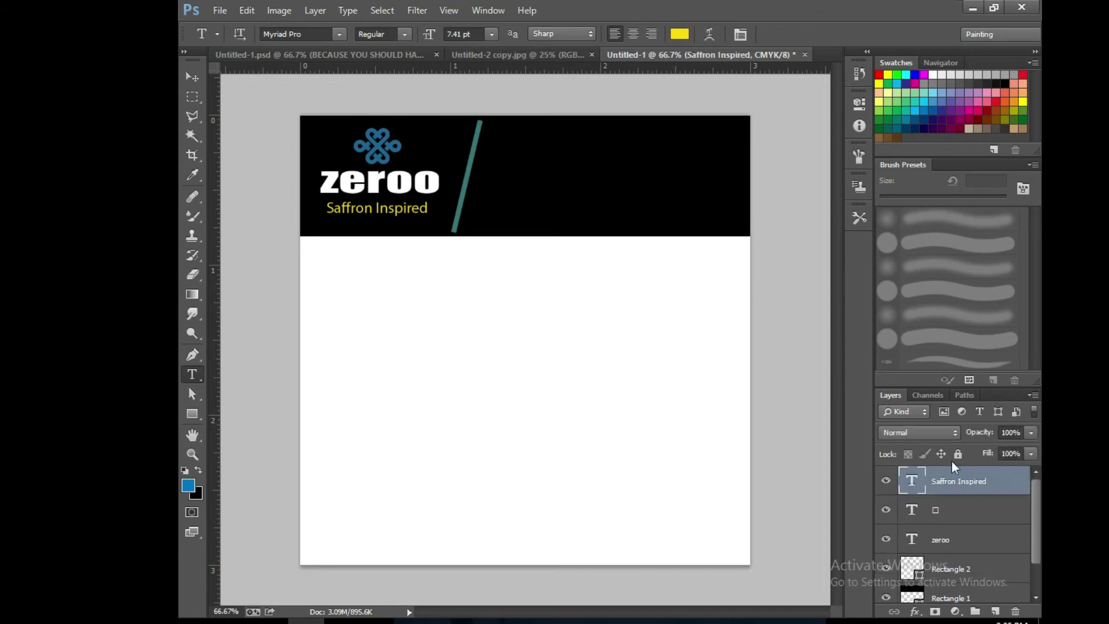
{"action": "key", "text": "v"}
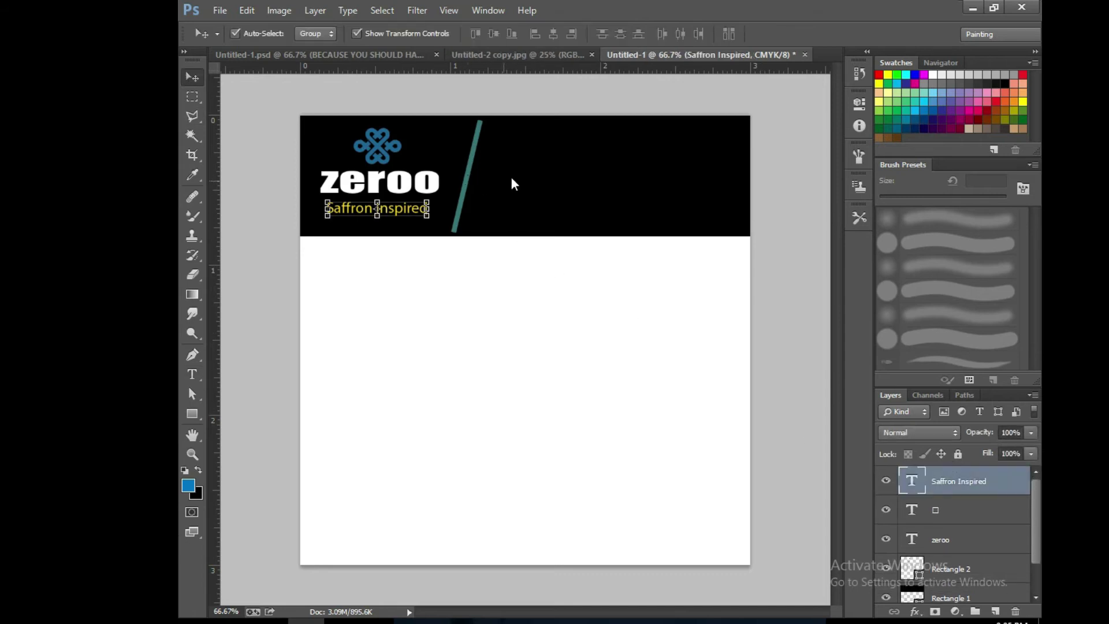
{"action": "left_click", "coordinate": [196, 375]}
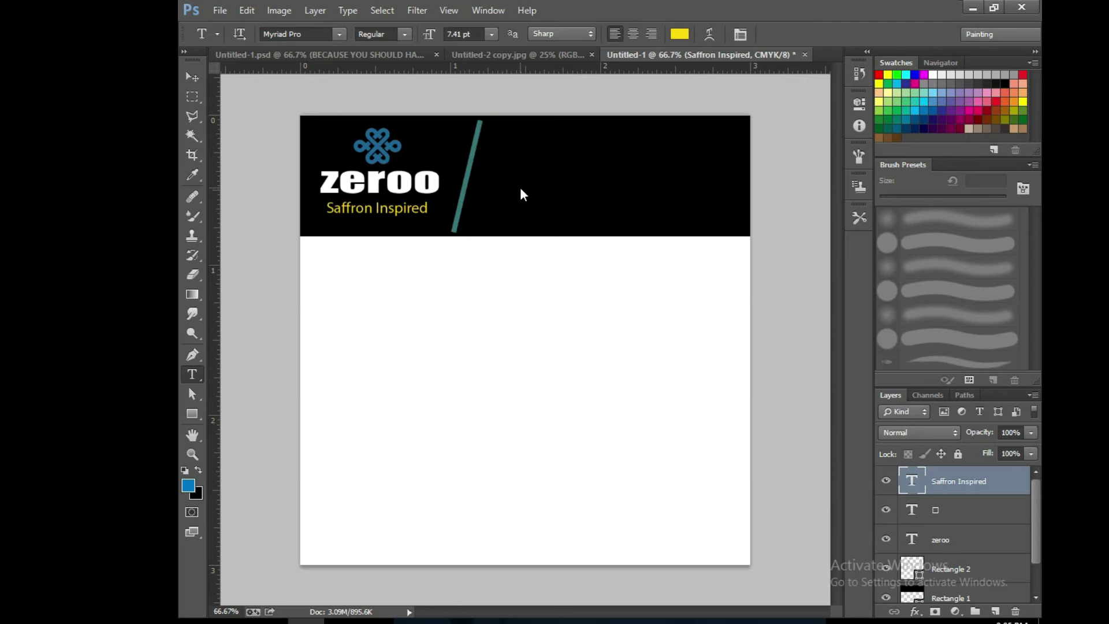
{"action": "left_click", "coordinate": [546, 50]}
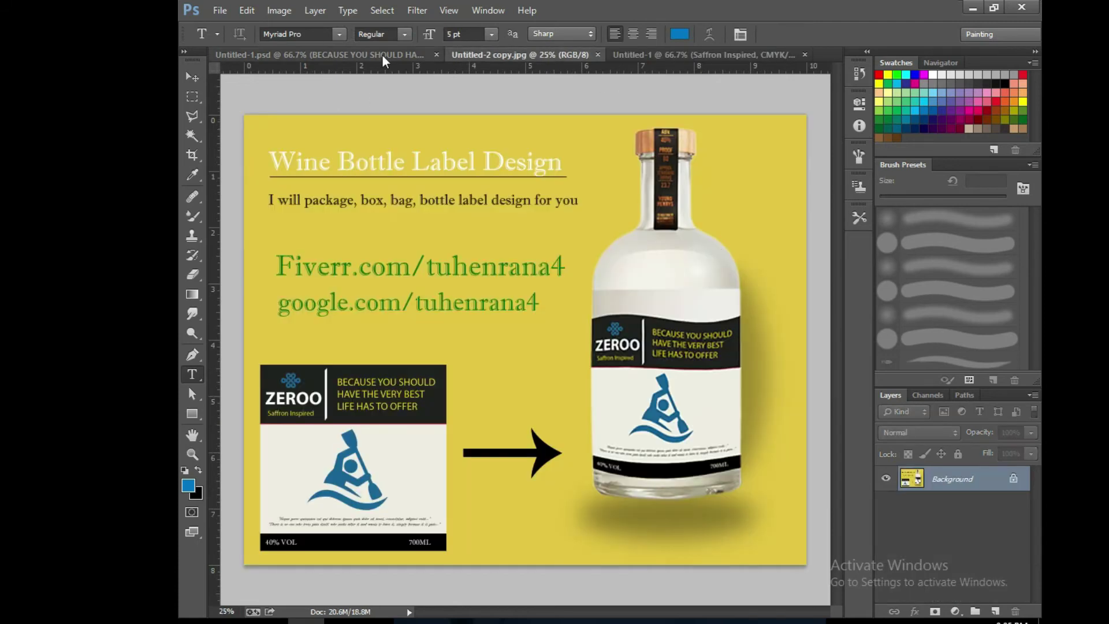
{"action": "left_click", "coordinate": [335, 55]}
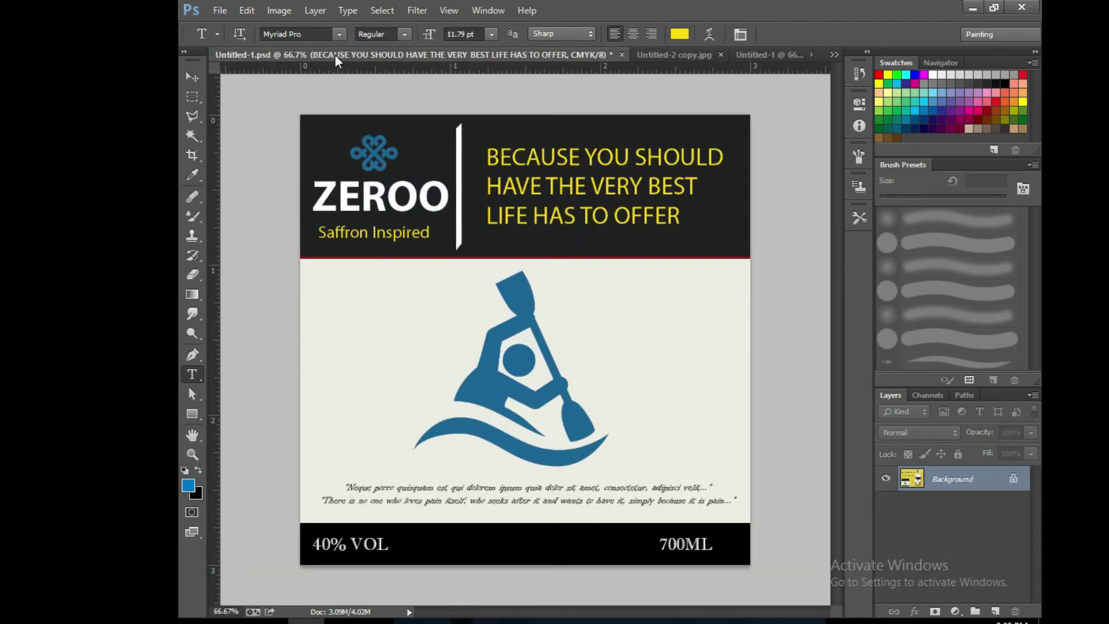
{"action": "left_click", "coordinate": [192, 96]}
{"action": "left_click", "coordinate": [768, 54]}
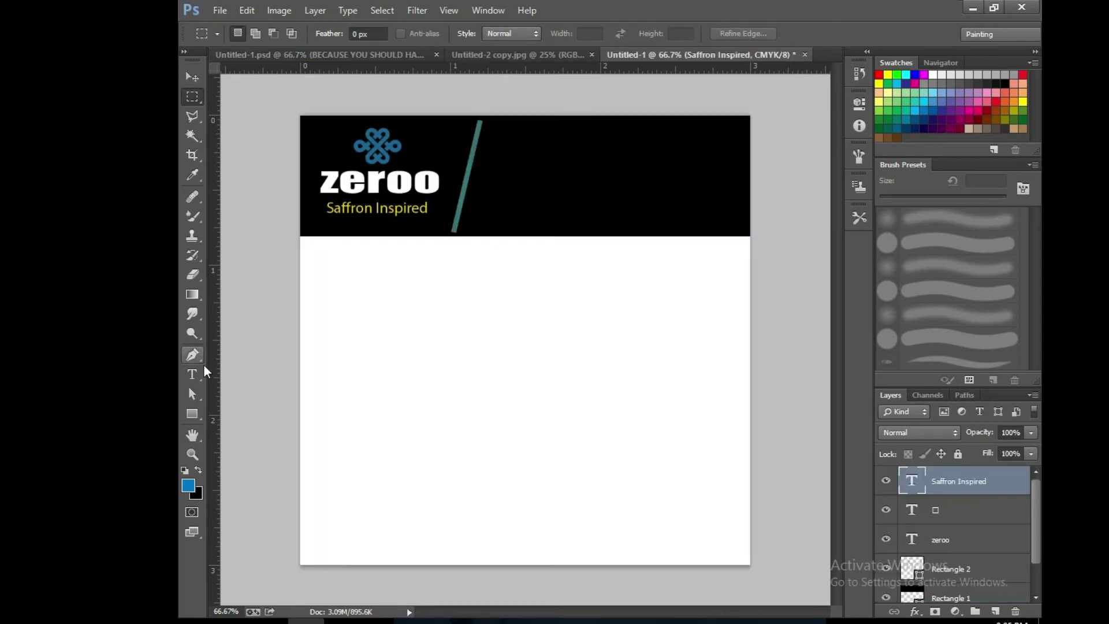
{"action": "left_click", "coordinate": [192, 375]}
Paste the 'BECAUSE YOU SHOULD HAVE…' tagline beside the teal slash, enlarged to about 200%
{"action": "left_click", "coordinate": [511, 378]}
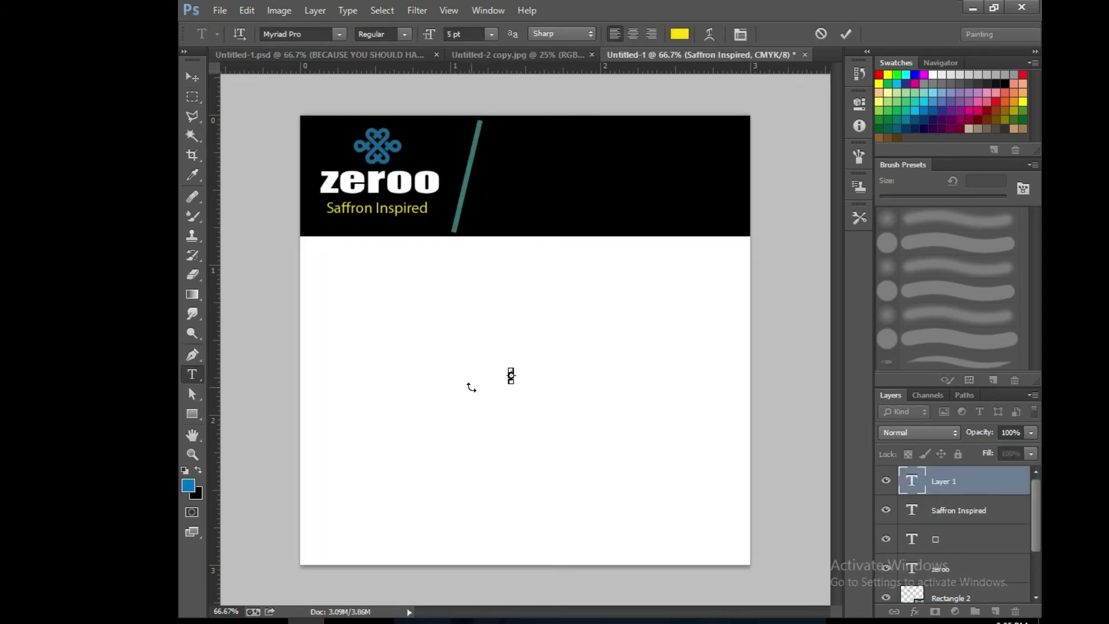
{"action": "key", "text": "ctrl+v"}
{"action": "left_click", "coordinate": [192, 77]}
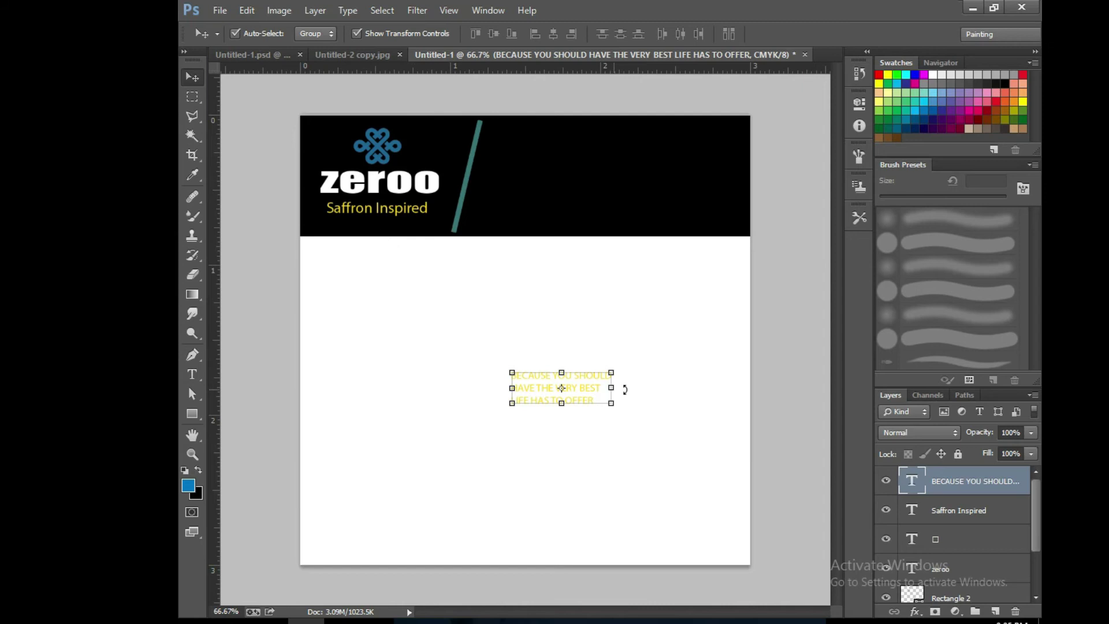
{"action": "mouse_move", "coordinate": [584, 378]}
{"action": "left_mouse_down"}
{"action": "mouse_move", "coordinate": [556, 182]}
{"action": "mouse_move", "coordinate": [706, 219]}
{"action": "left_mouse_up"}
{"action": "key", "text": "ctrl+t"}
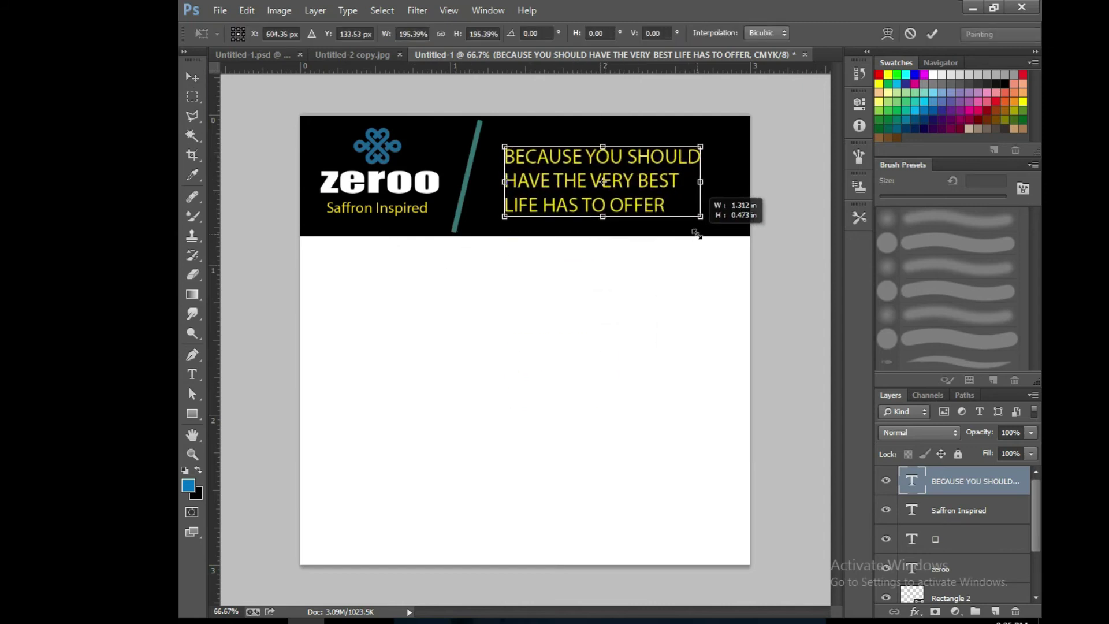
{"action": "left_click_drag", "start_coordinate": [650, 196], "coordinate": [648, 191]}
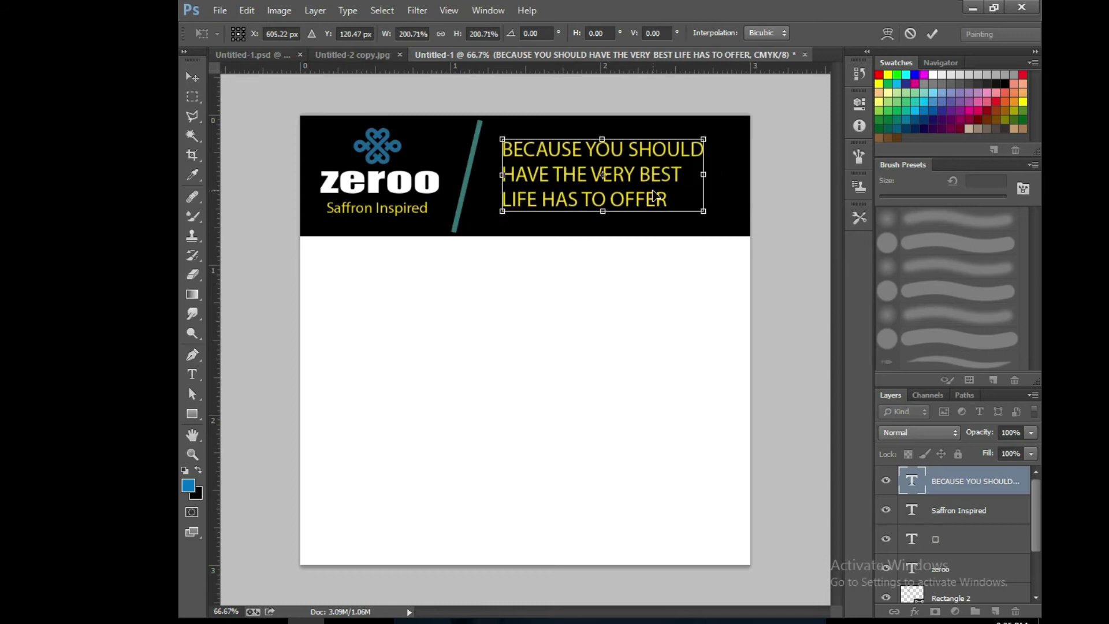
{"action": "key", "text": "Return"}
Close the bottle mockup and drag the blue kayak icon into the white area below the header
{"action": "left_click", "coordinate": [357, 58]}
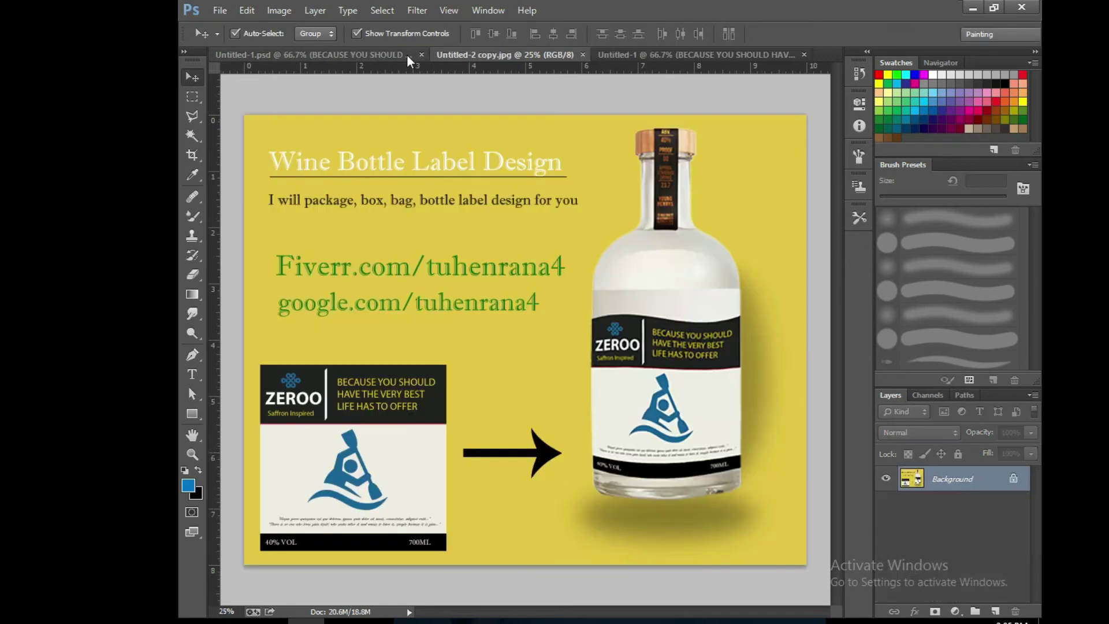
{"action": "left_click", "coordinate": [585, 54]}
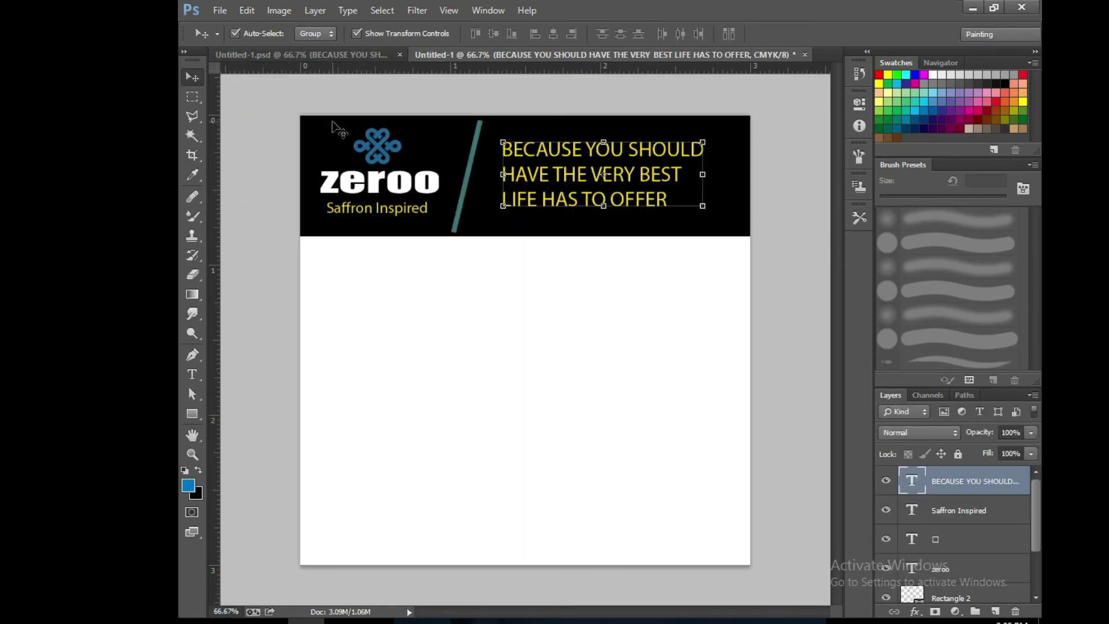
{"action": "left_click", "coordinate": [341, 57]}
{"action": "mouse_move", "coordinate": [524, 286]}
{"action": "left_mouse_down"}
{"action": "mouse_move", "coordinate": [617, 55]}
{"action": "mouse_move", "coordinate": [453, 369]}
{"action": "mouse_move", "coordinate": [514, 283]}
{"action": "left_mouse_up"}
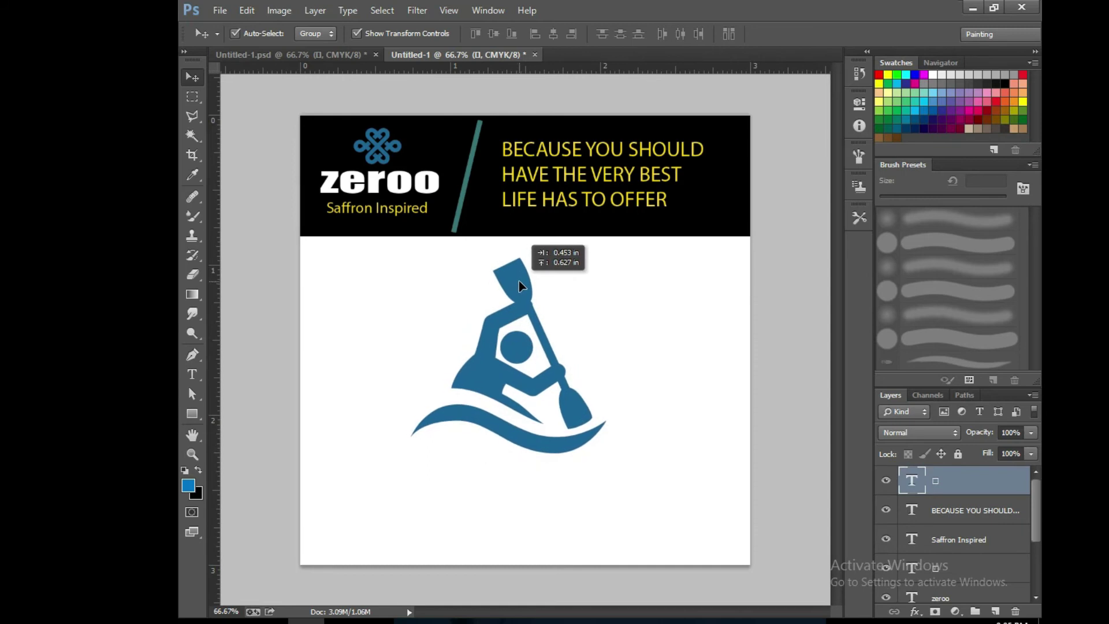
{"action": "left_click_drag", "start_coordinate": [518, 280], "coordinate": [519, 280]}
Select and copy the italic 'Neque porro quisquam…' quote from the finished label
{"action": "left_click", "coordinate": [314, 58]}
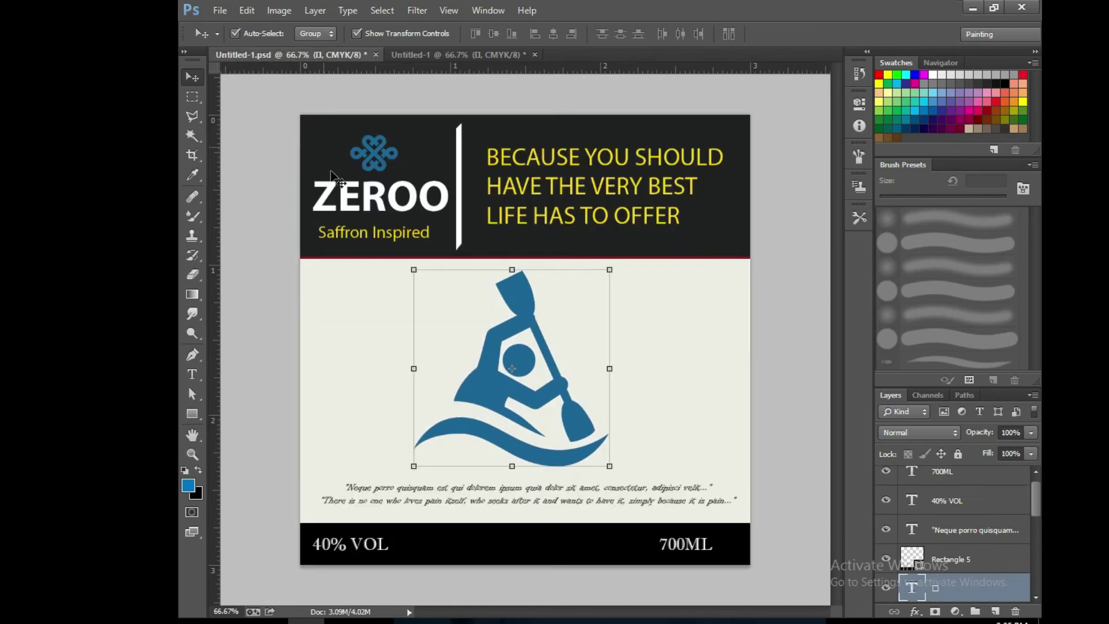
{"action": "left_click", "coordinate": [192, 374]}
{"action": "left_click", "coordinate": [369, 489]}
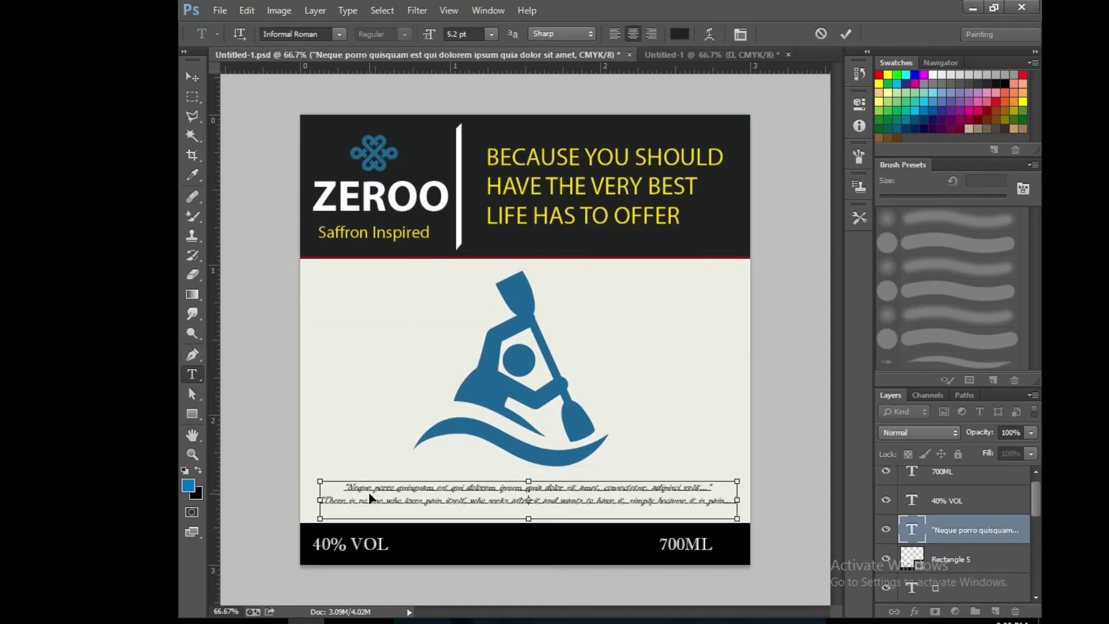
{"action": "key", "text": "ctrl+a"}
Paste the quote into the new label and centre it under the kayak icon
{"action": "left_click", "coordinate": [696, 54]}
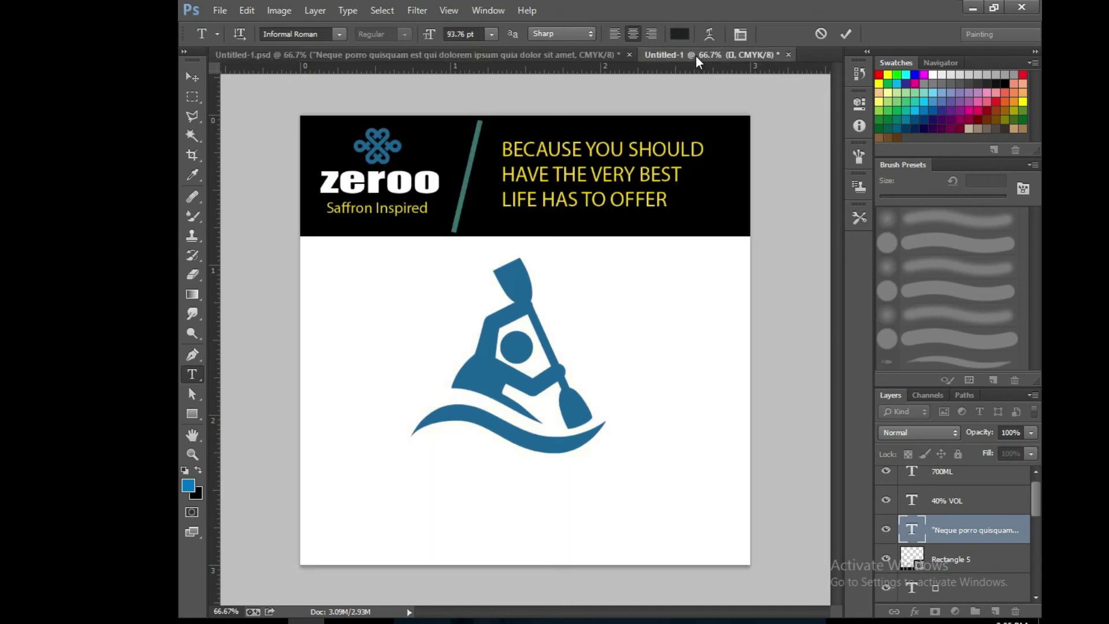
{"action": "left_click", "coordinate": [379, 476]}
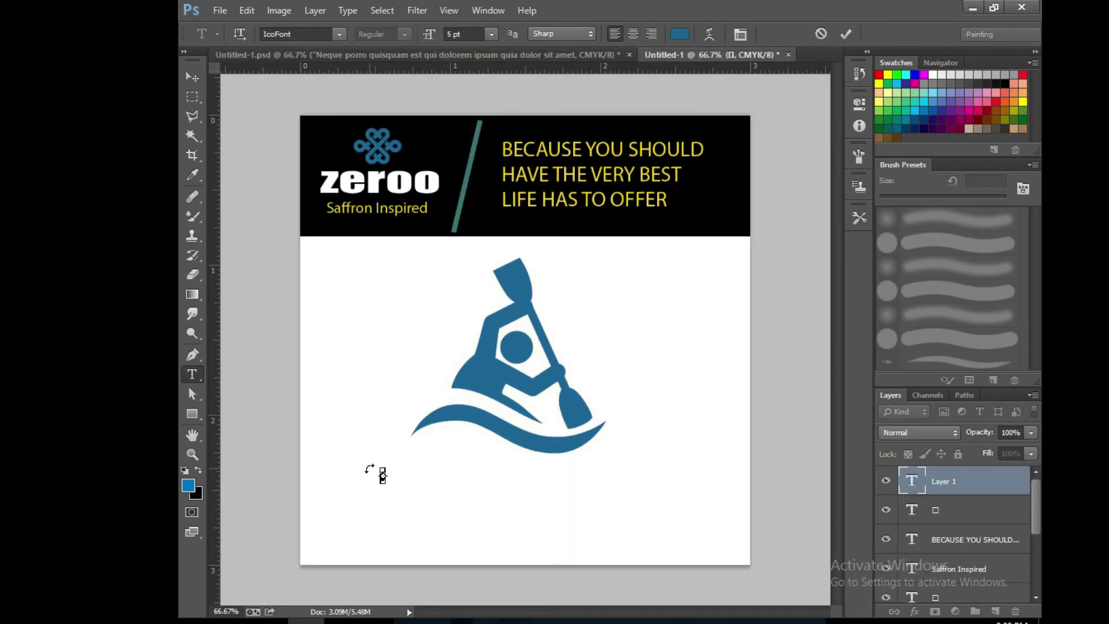
{"action": "key", "text": "ctrl+v"}
{"action": "left_click", "coordinate": [192, 77]}
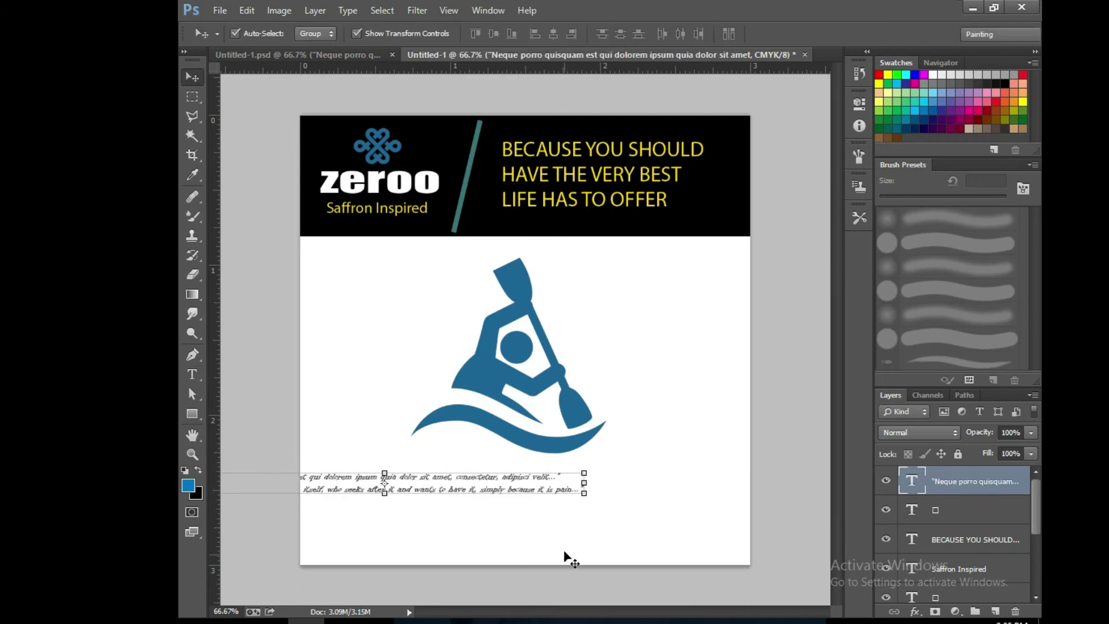
{"action": "left_click_drag", "start_coordinate": [537, 479], "coordinate": [667, 474]}
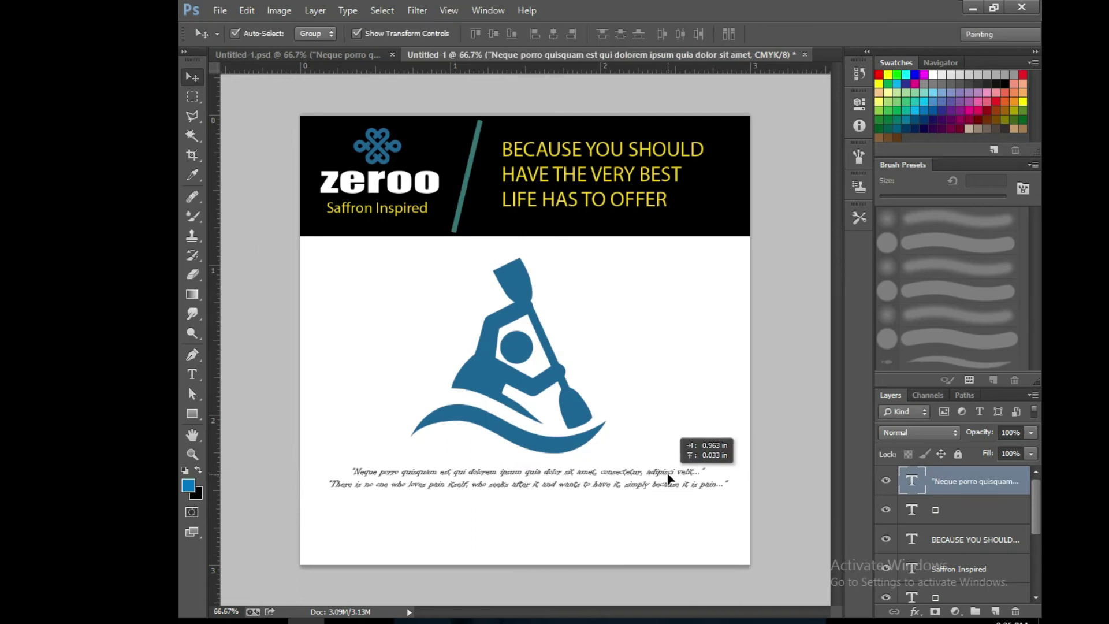
Draw a bar across the bottom of the label with no outline and black fill
{"action": "left_click", "coordinate": [195, 416]}
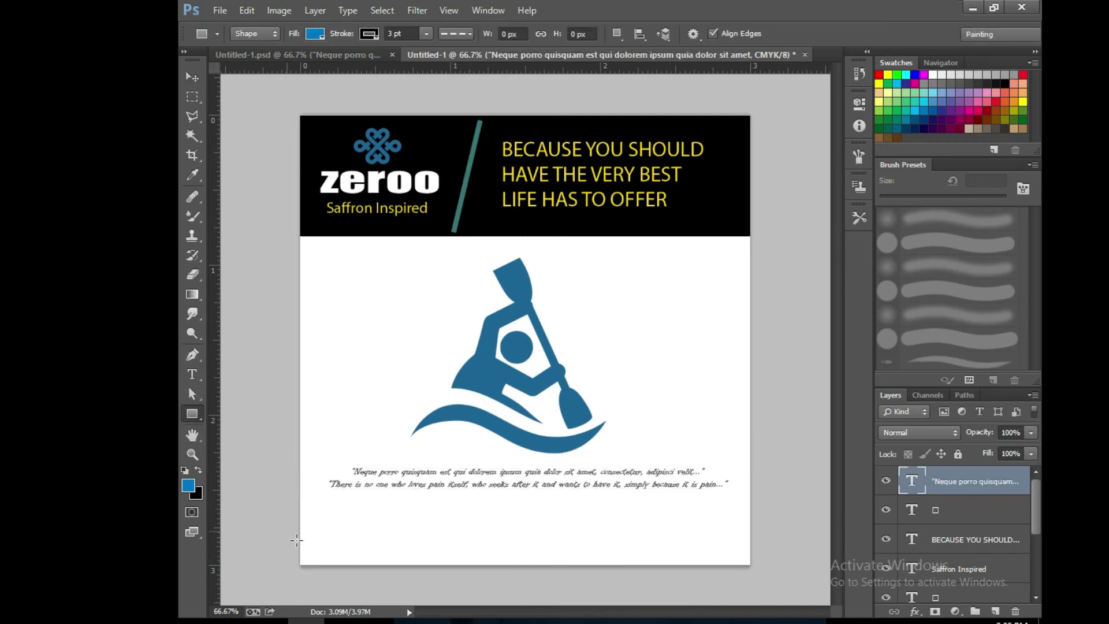
{"action": "left_click_drag", "start_coordinate": [301, 511], "coordinate": [752, 569]}
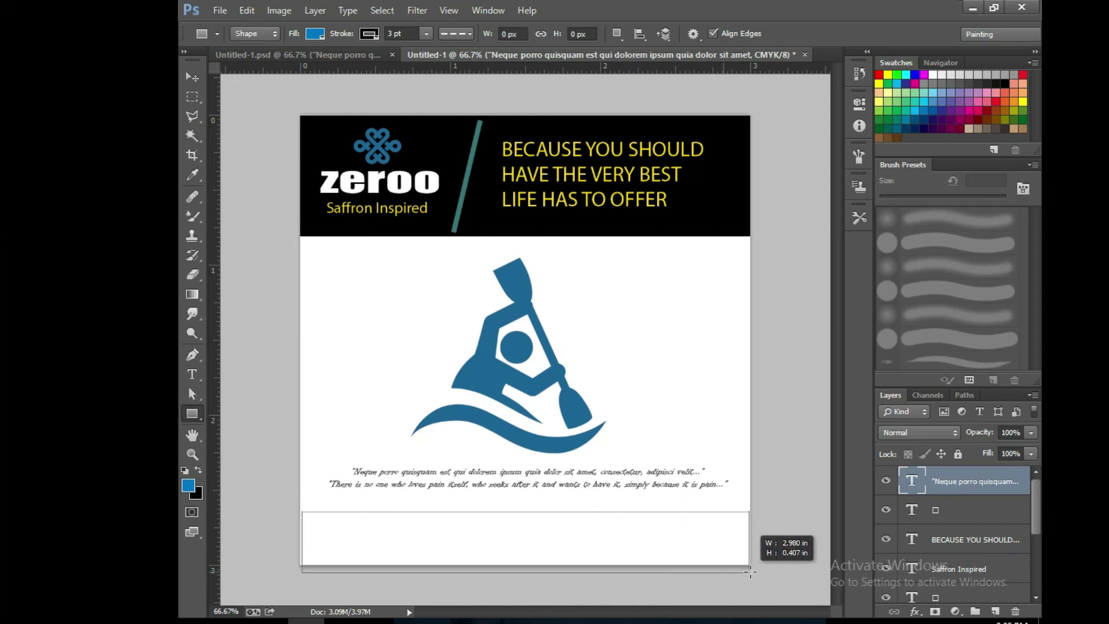
{"action": "left_click", "coordinate": [723, 183]}
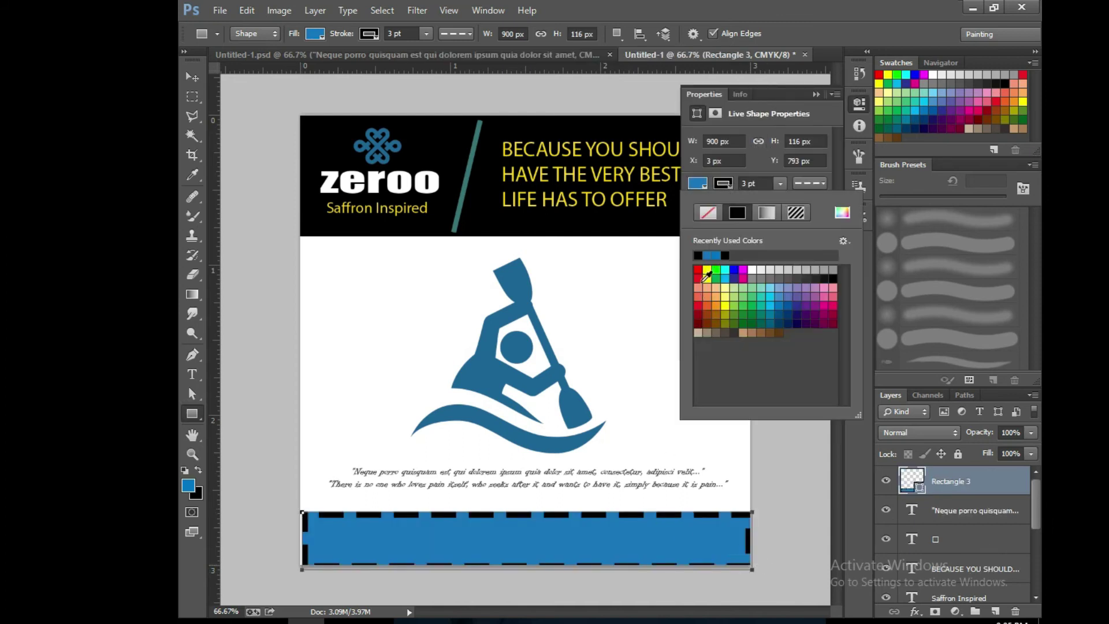
{"action": "left_click", "coordinate": [708, 212]}
{"action": "left_click", "coordinate": [702, 184]}
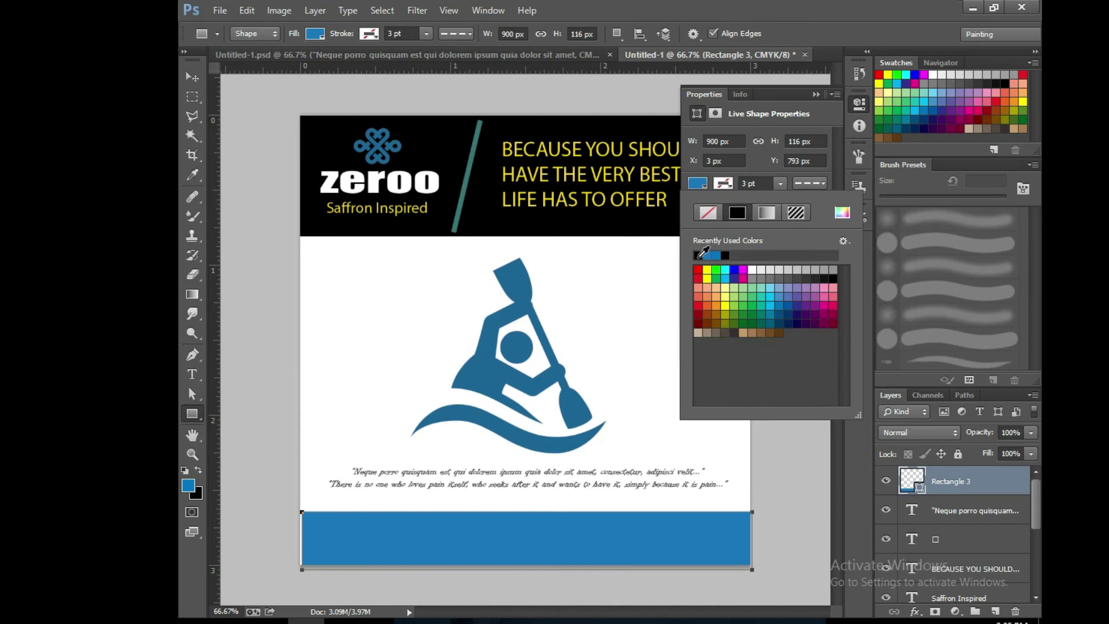
{"action": "left_click", "coordinate": [698, 255]}
{"action": "left_click", "coordinate": [815, 94]}
Stretch the black footer slightly left, then nudge the kayak icon and quote upward
{"action": "left_click", "coordinate": [193, 77]}
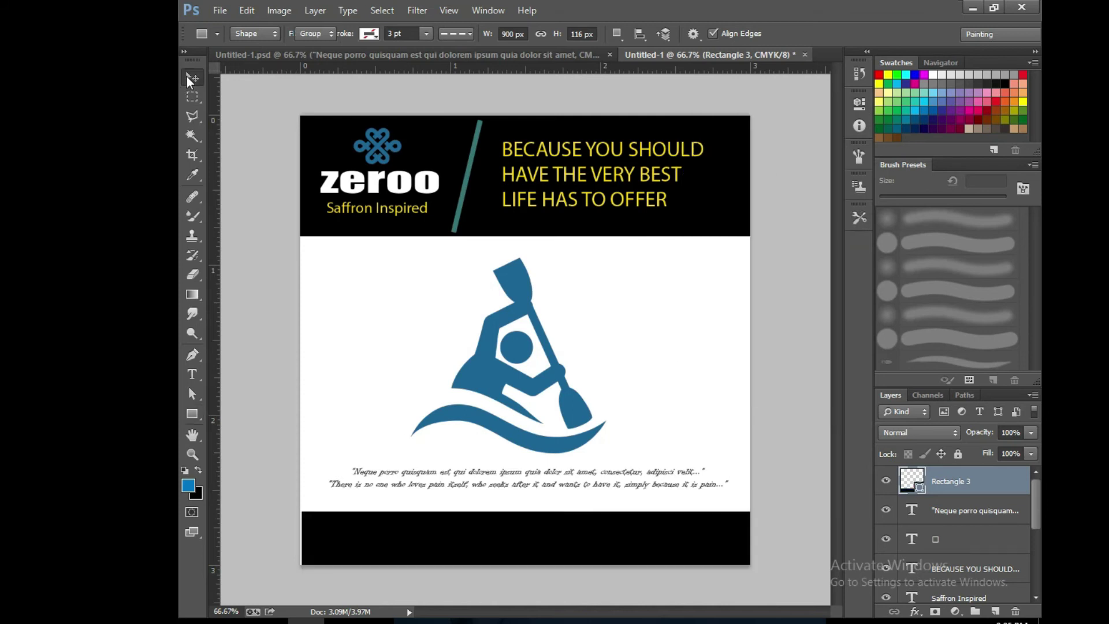
{"action": "left_click", "coordinate": [767, 418]}
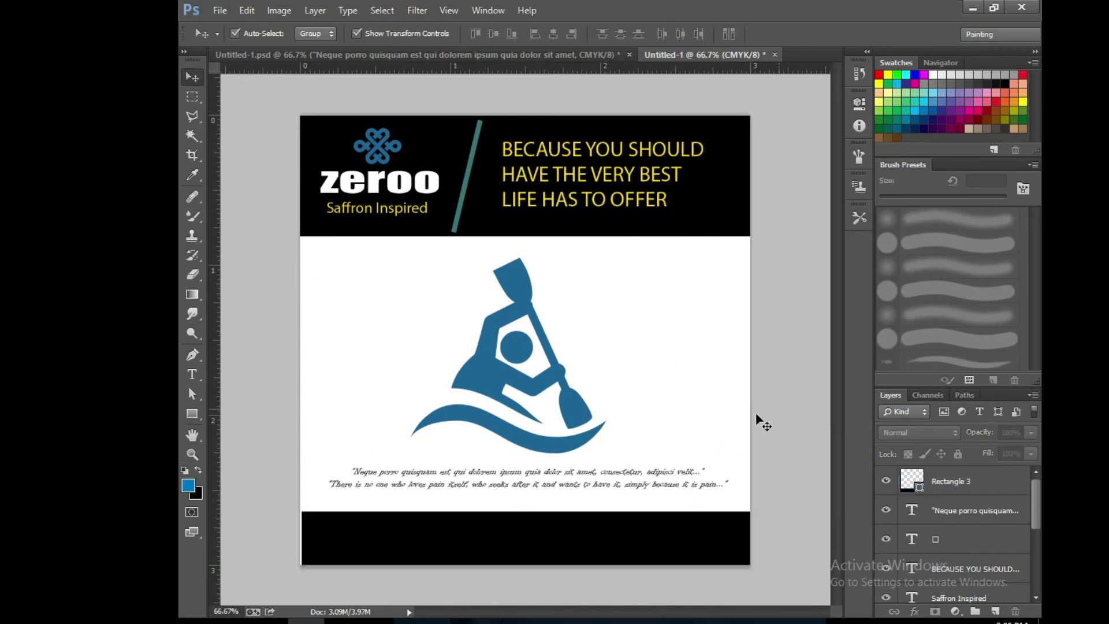
{"action": "left_click", "coordinate": [539, 529]}
{"action": "left_click_drag", "start_coordinate": [297, 541], "coordinate": [293, 540]}
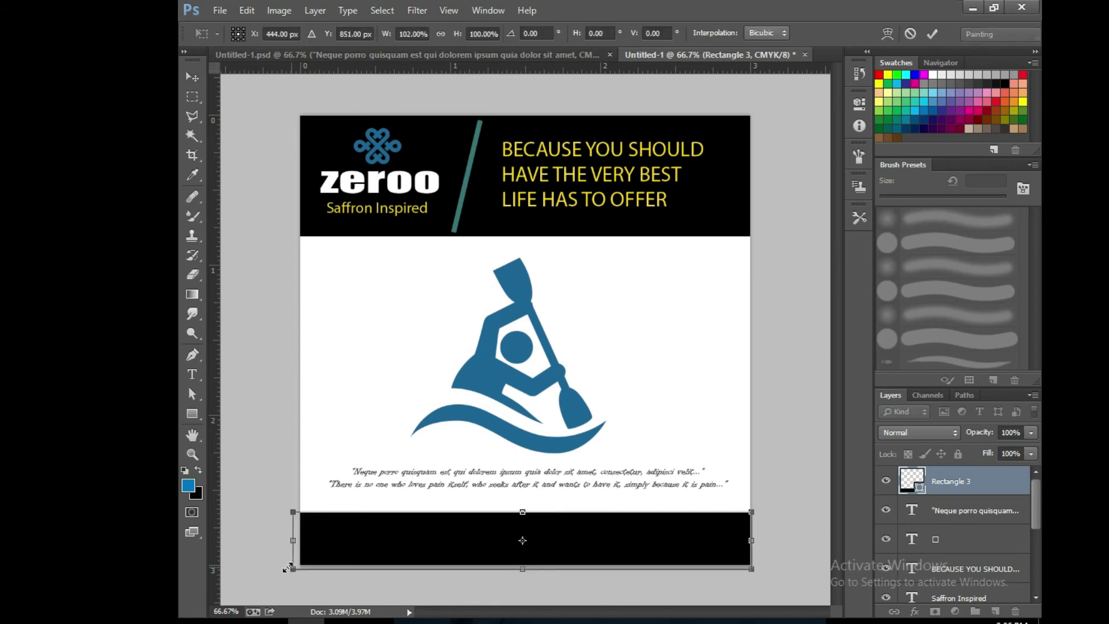
{"action": "key", "text": "Return"}
{"action": "left_click_drag", "start_coordinate": [525, 319], "coordinate": [522, 311]}
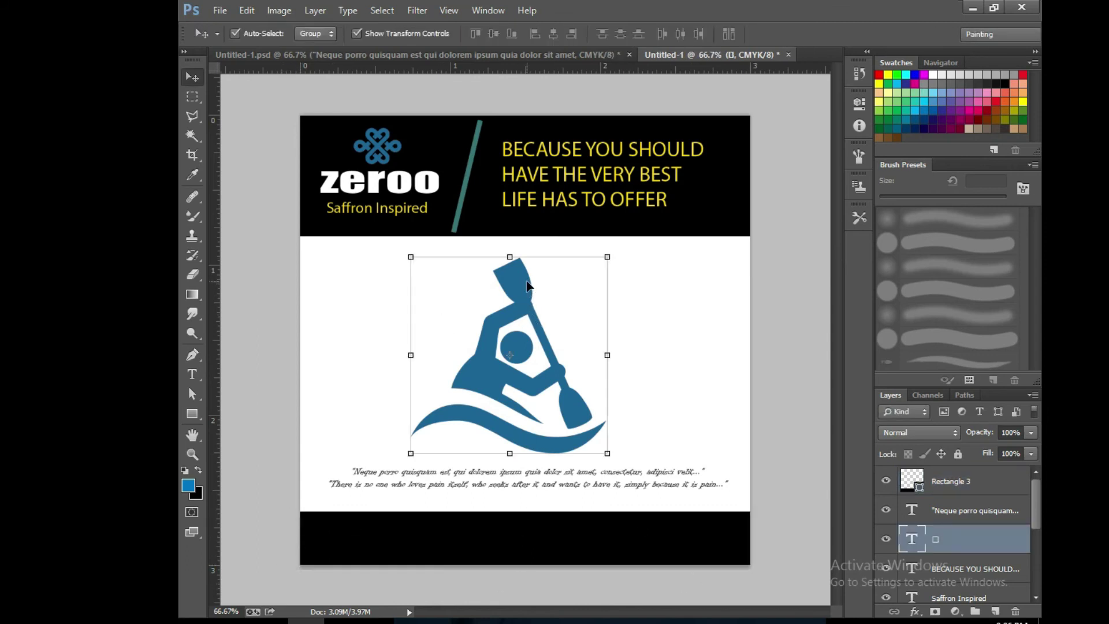
{"action": "left_click_drag", "start_coordinate": [555, 484], "coordinate": [558, 471]}
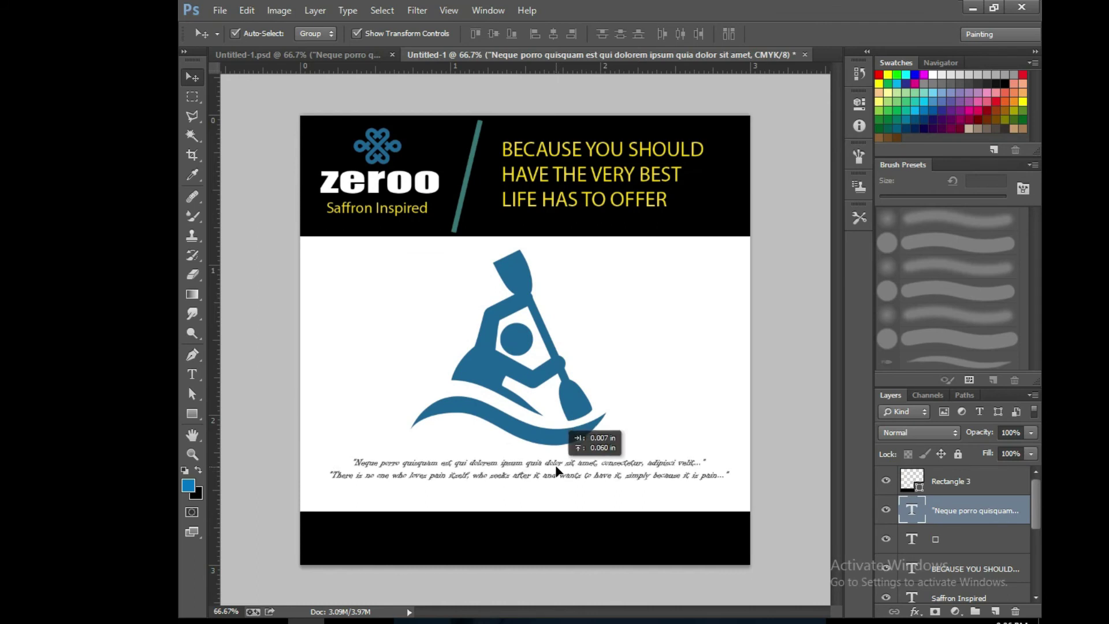
{"action": "left_click", "coordinate": [193, 374]}
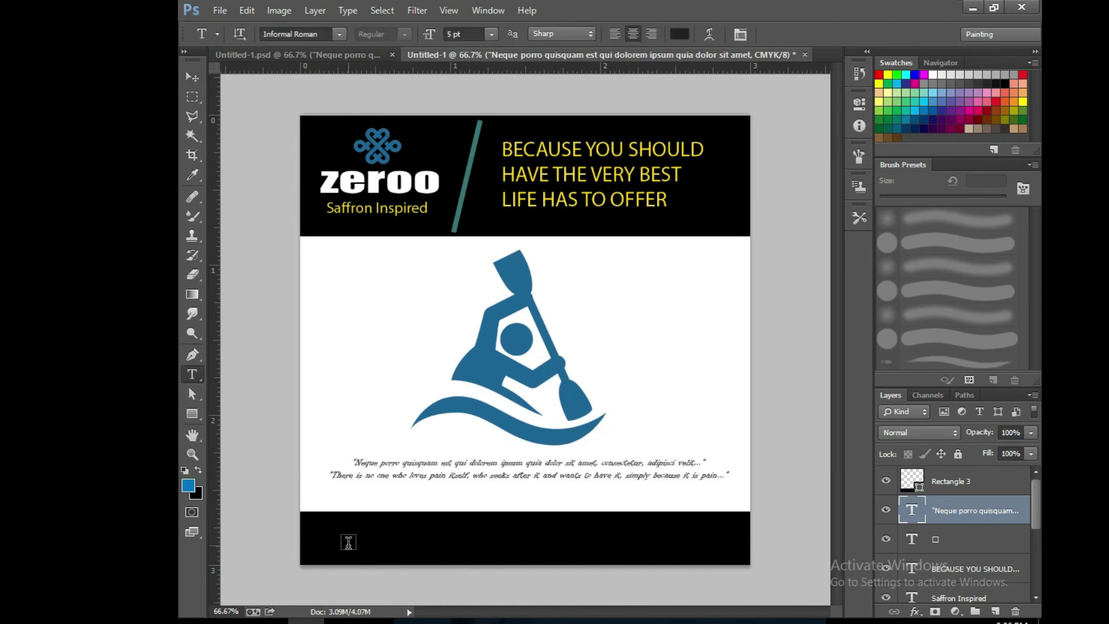
Add white 40%VOL text at the left of the black footer
{"action": "left_click", "coordinate": [348, 542]}
{"action": "left_click", "coordinate": [680, 34]}
{"action": "left_click", "coordinate": [737, 77]}
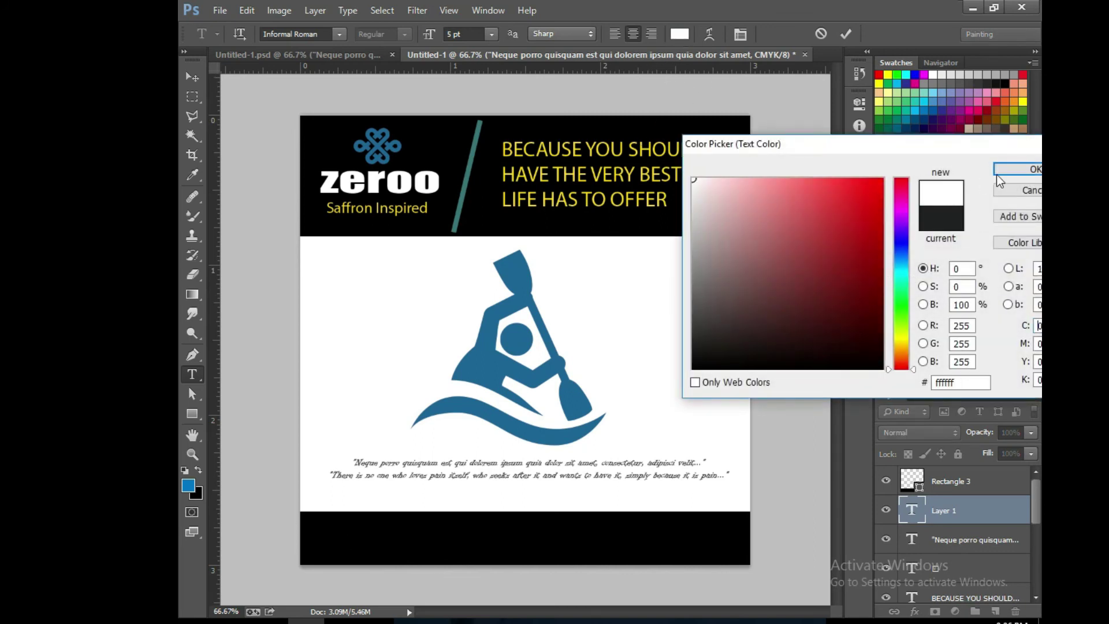
{"action": "left_click", "coordinate": [998, 173]}
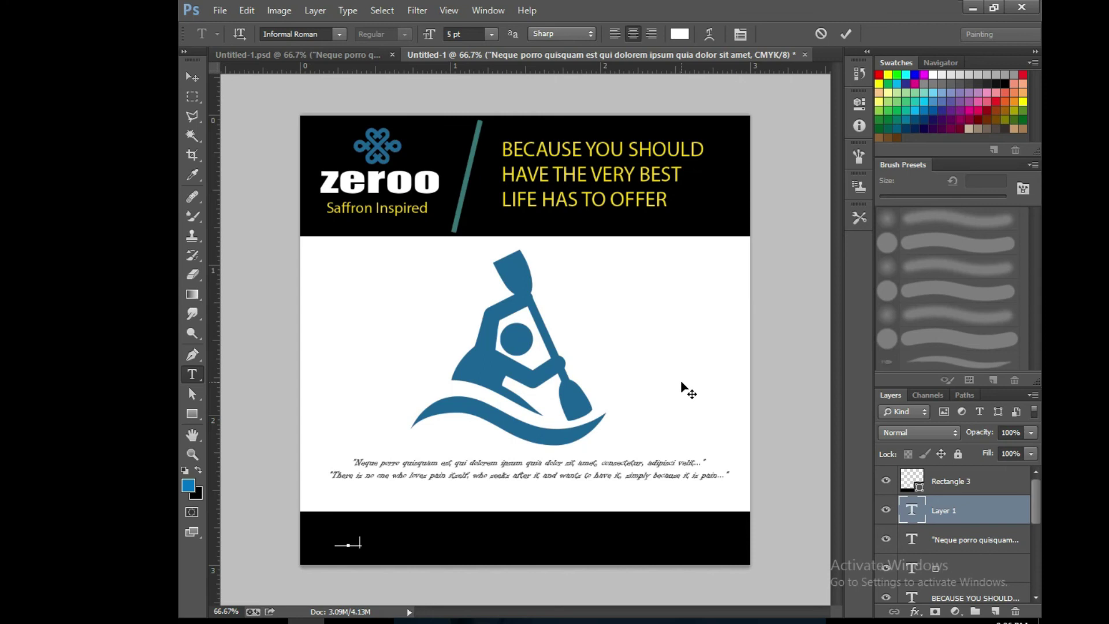
{"action": "key", "text": "ctrl+a"}
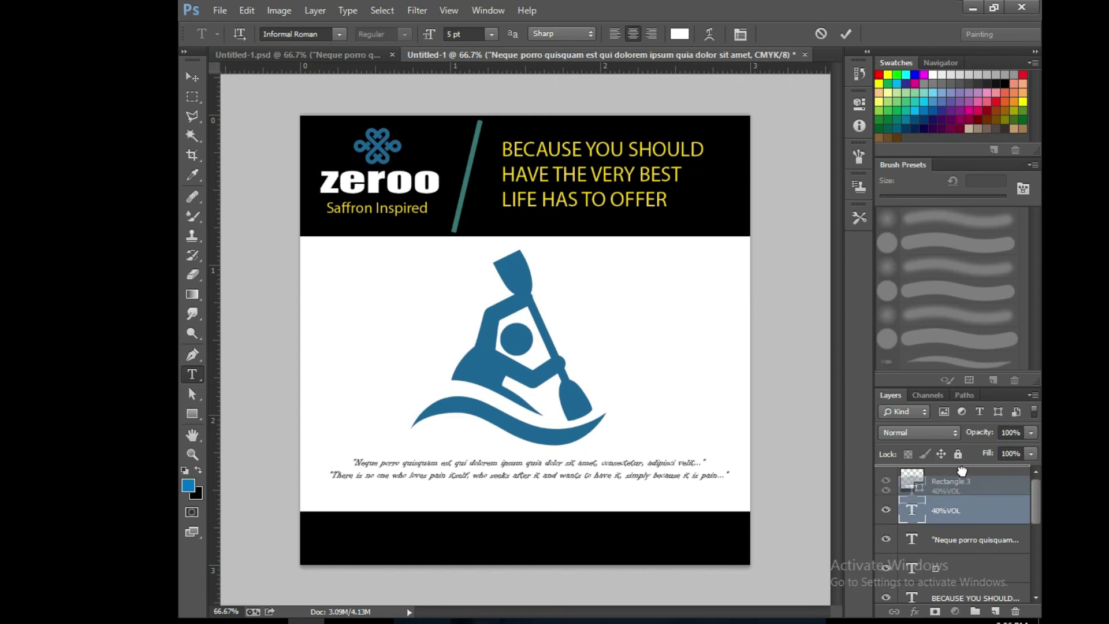
{"action": "left_click_drag", "start_coordinate": [967, 514], "coordinate": [968, 476]}
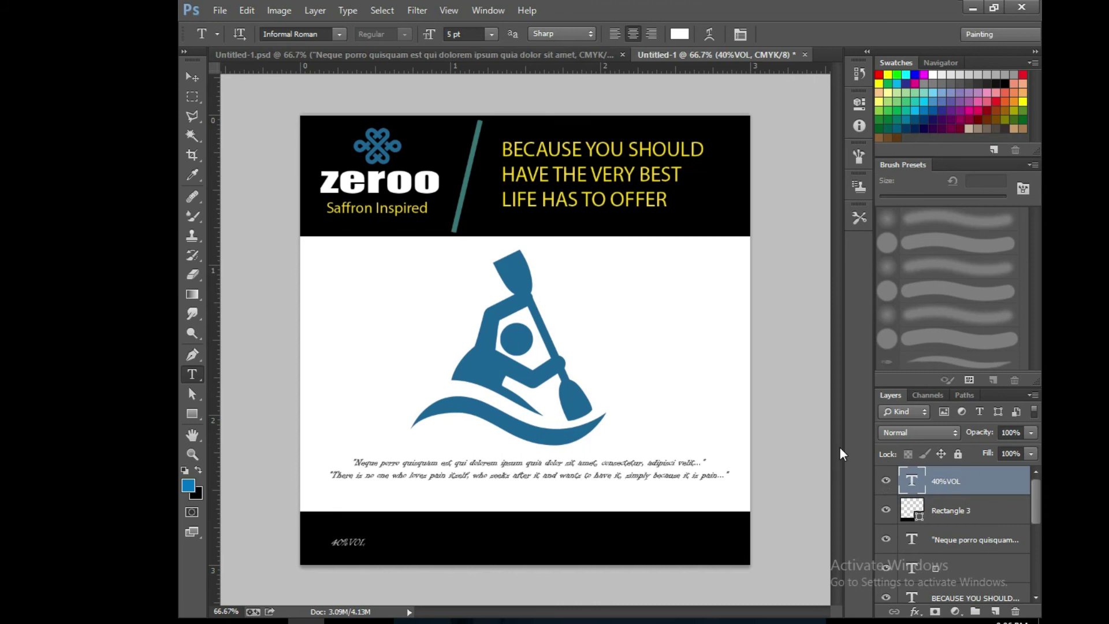
Change the 40%VOL text font to Imprint MT Shadow
{"action": "double_click", "coordinate": [349, 541]}
{"action": "left_click", "coordinate": [289, 32]}
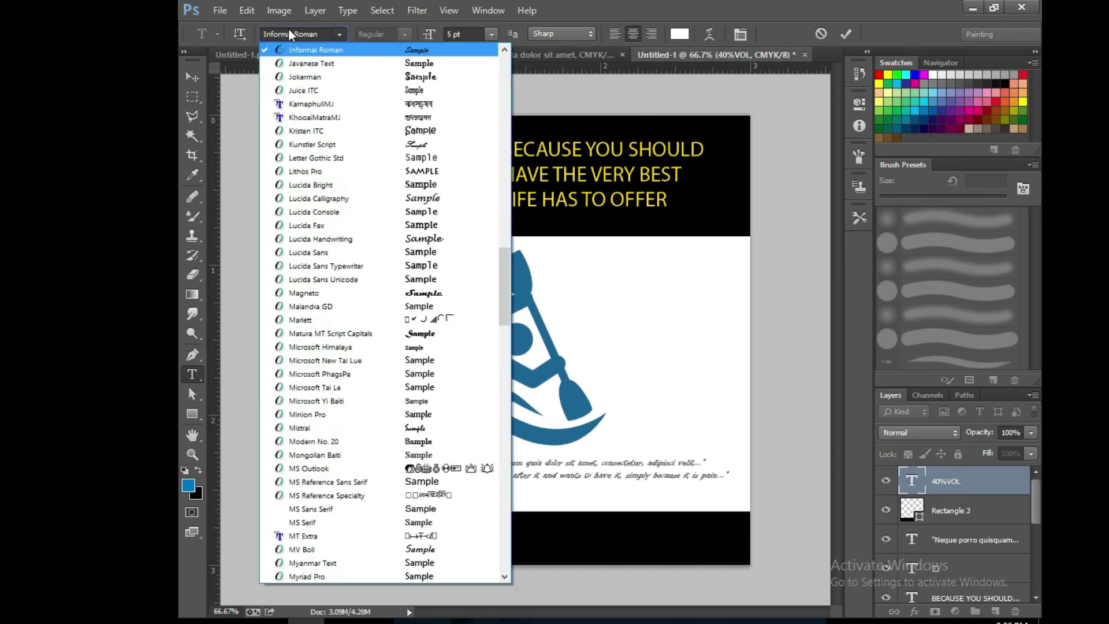
{"action": "left_click", "coordinate": [377, 70]}
{"action": "left_click", "coordinate": [337, 541]}
{"action": "left_click_drag", "start_coordinate": [368, 543], "coordinate": [281, 542]}
{"action": "left_click", "coordinate": [288, 34]}
{"action": "key", "text": "Up"}
{"action": "key", "text": "Up"}
{"action": "left_click", "coordinate": [346, 542]}
Scale the 40%VOL caption up to about 230%
{"action": "left_click", "coordinate": [192, 77]}
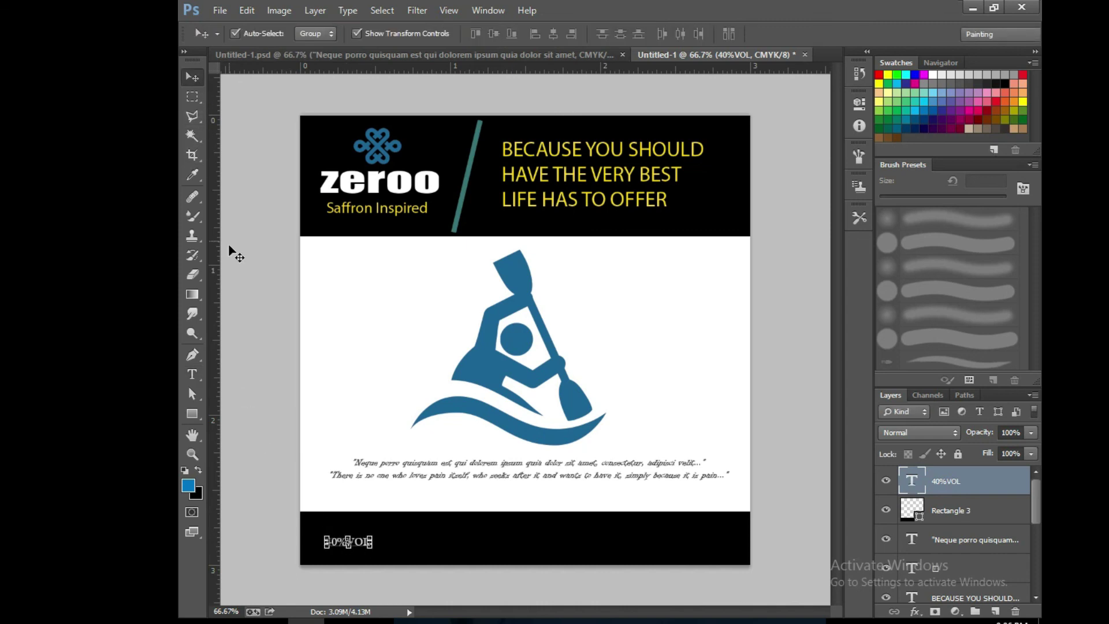
{"action": "key", "text": "ctrl+t"}
{"action": "mouse_move", "coordinate": [375, 534]}
{"action": "left_mouse_down"}
{"action": "mouse_move", "coordinate": [399, 529]}
{"action": "mouse_move", "coordinate": [365, 537]}
{"action": "left_mouse_up"}
{"action": "key", "text": "Return"}
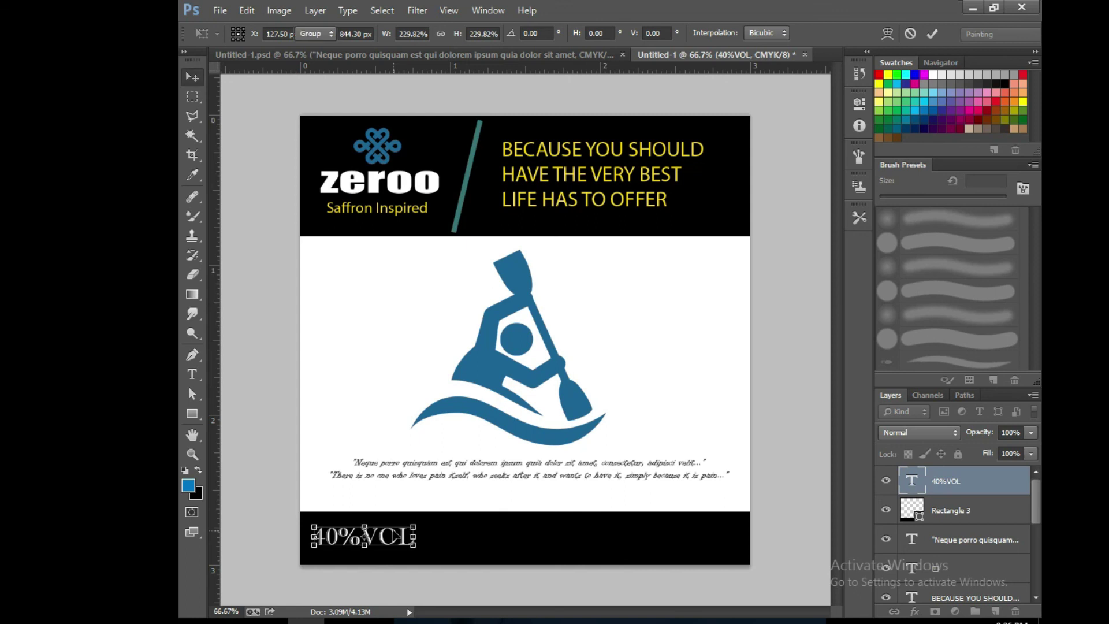
{"action": "left_click", "coordinate": [192, 96]}
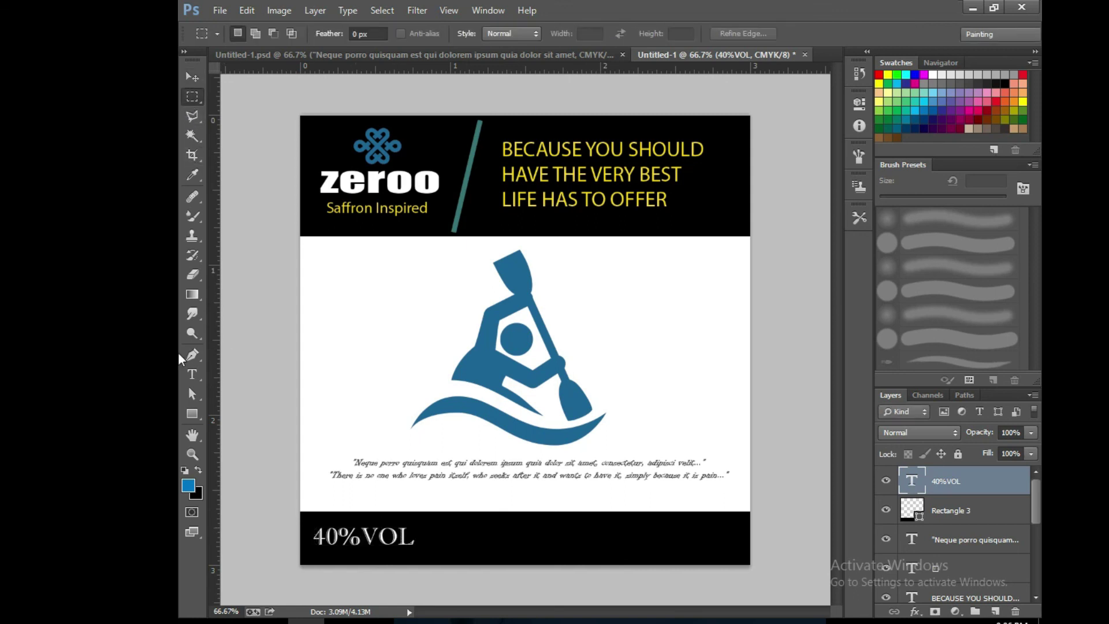
Add 700ML text in the footer, enlarged to match 40%VOL and moved right
{"action": "left_click", "coordinate": [192, 375]}
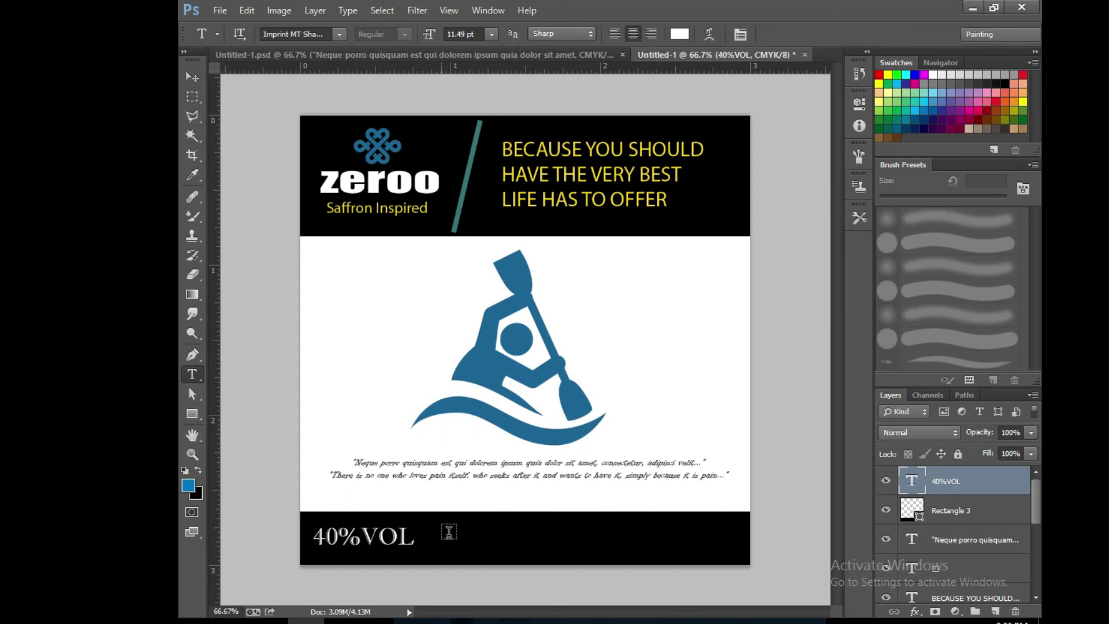
{"action": "left_click", "coordinate": [533, 540]}
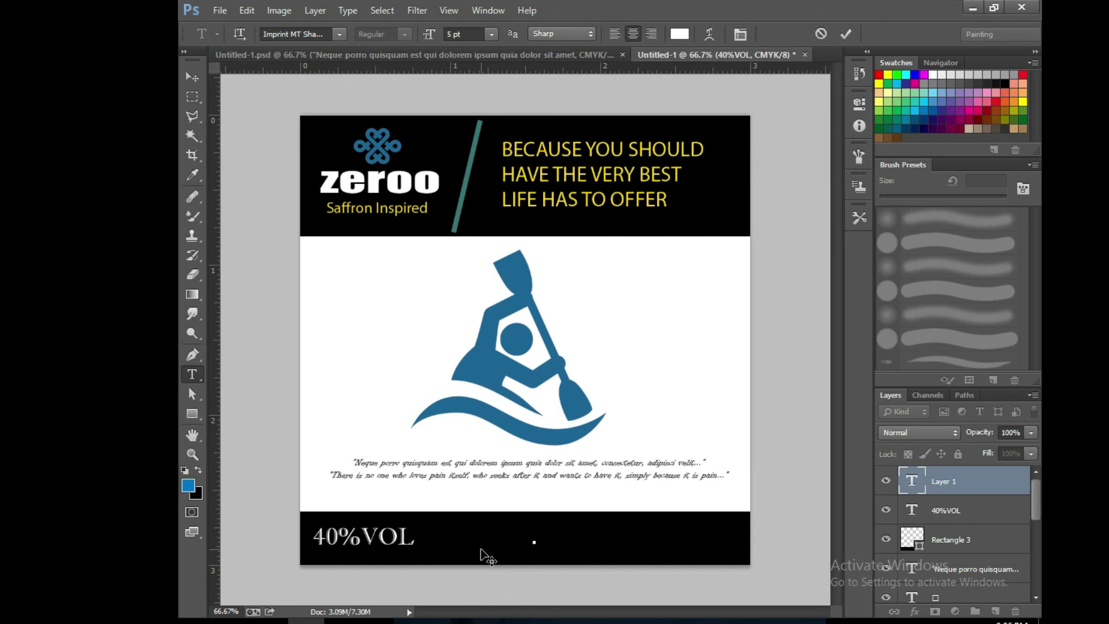
{"action": "type", "text": "700M"}
{"action": "type", "text": "L"}
{"action": "left_click", "coordinate": [192, 77]}
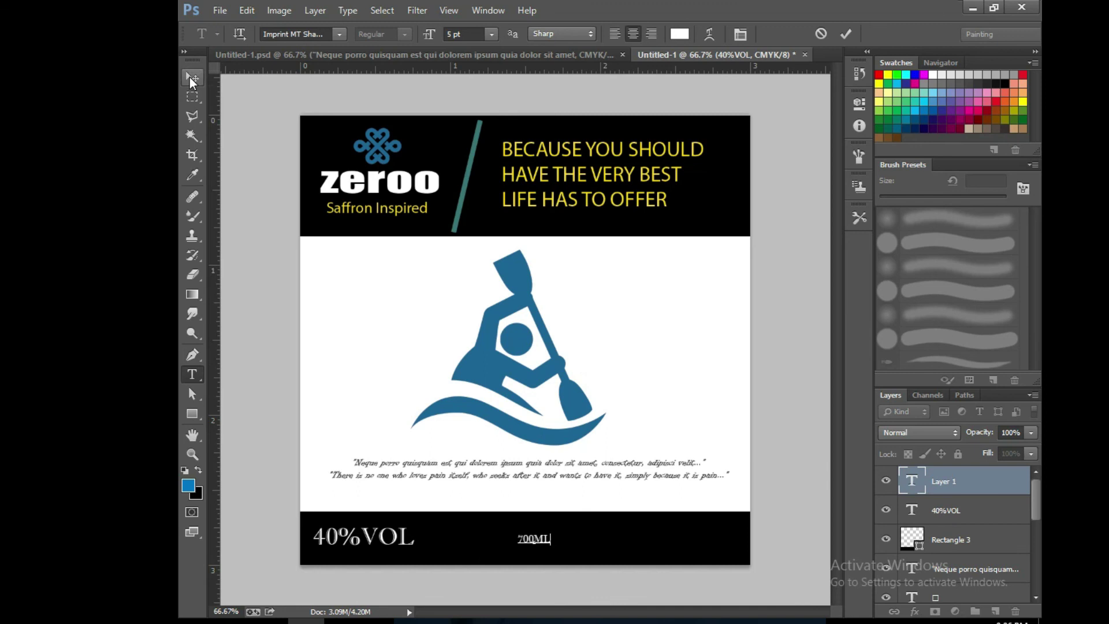
{"action": "key", "text": "ctrl+t"}
{"action": "mouse_move", "coordinate": [552, 547]}
{"action": "left_mouse_down"}
{"action": "mouse_move", "coordinate": [581, 565]}
{"action": "mouse_move", "coordinate": [555, 551]}
{"action": "mouse_move", "coordinate": [710, 539]}
{"action": "left_mouse_up"}
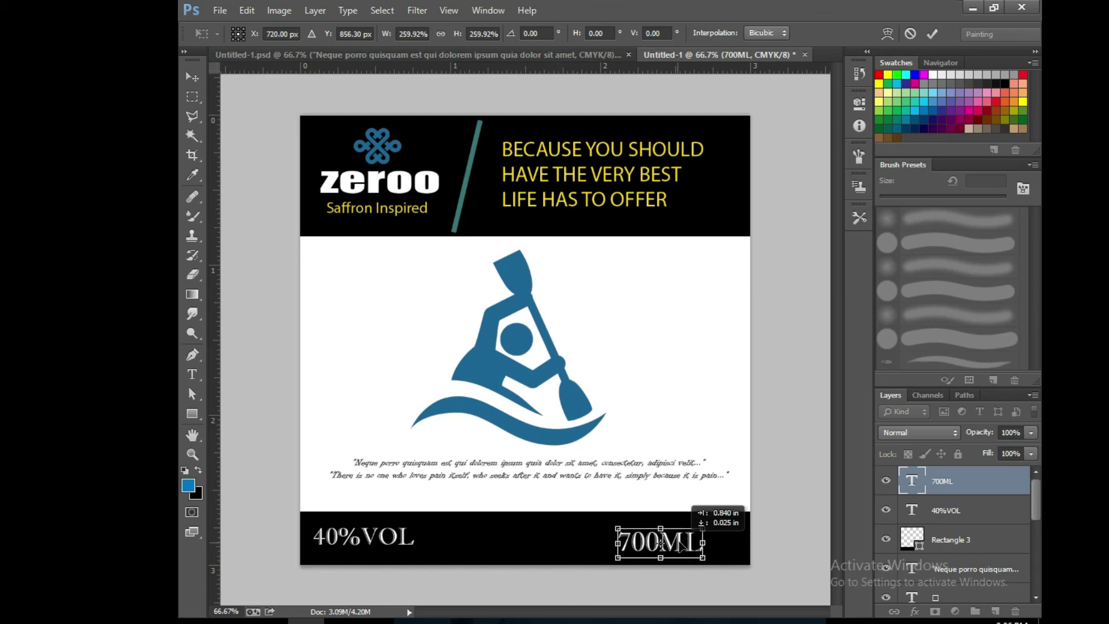
{"action": "key", "text": "Return"}
Align the 700ML and 40%VOL captions by their vertical centres
{"action": "left_click", "coordinate": [819, 517]}
{"action": "left_click", "coordinate": [716, 546]}
{"action": "left_click", "coordinate": [799, 513]}
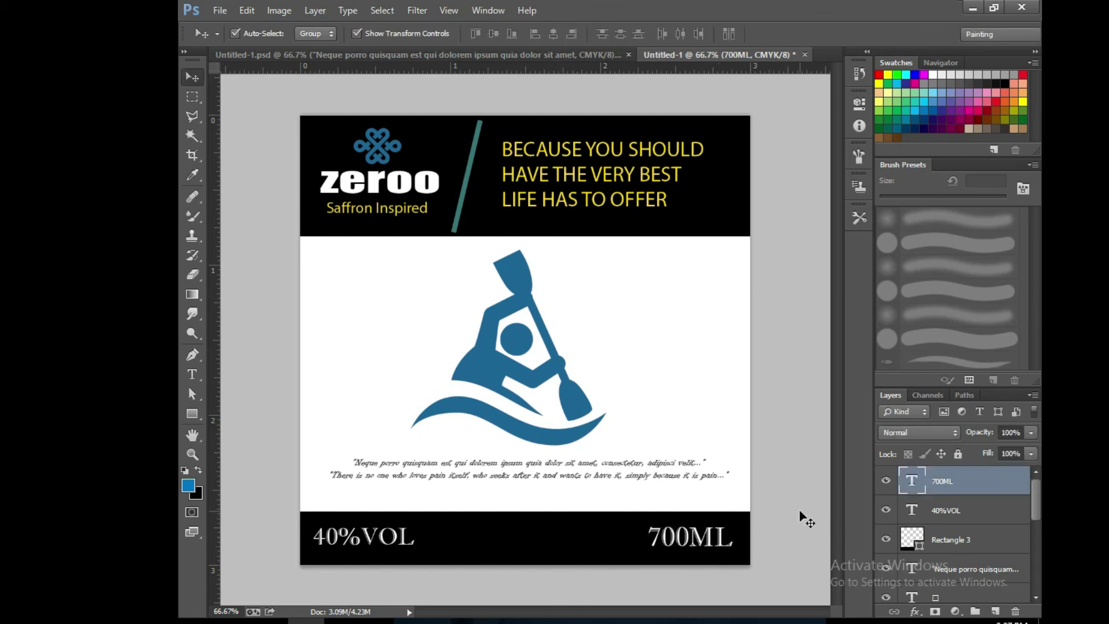
{"action": "left_click", "coordinate": [665, 540]}
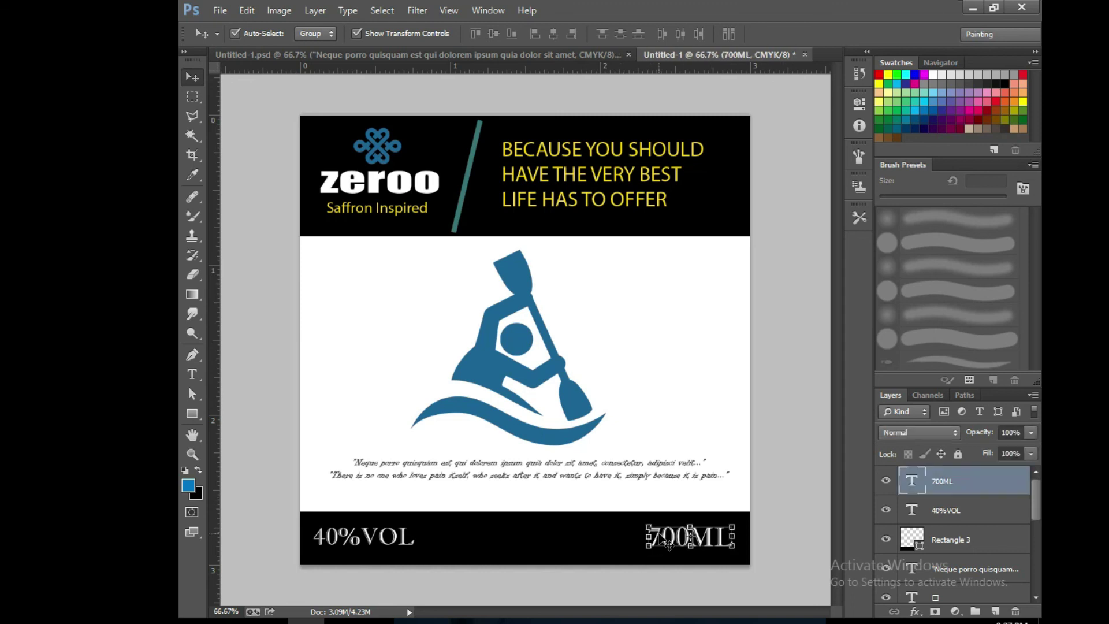
{"action": "left_click", "coordinate": [399, 546], "text": "shift"}
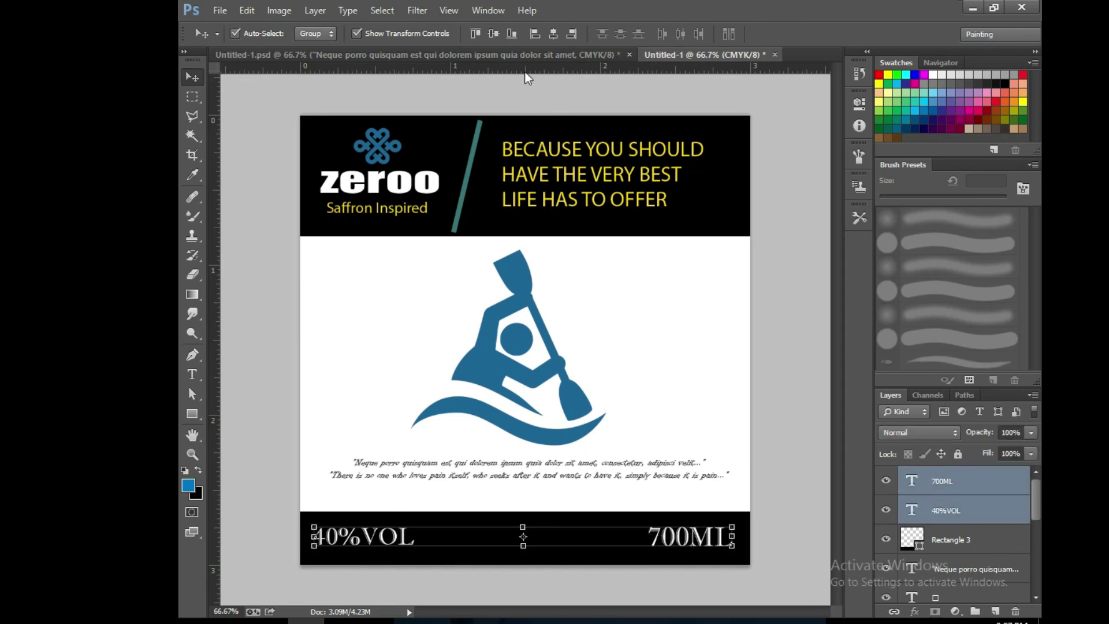
{"action": "left_click", "coordinate": [493, 36]}
{"action": "left_click", "coordinate": [775, 384]}
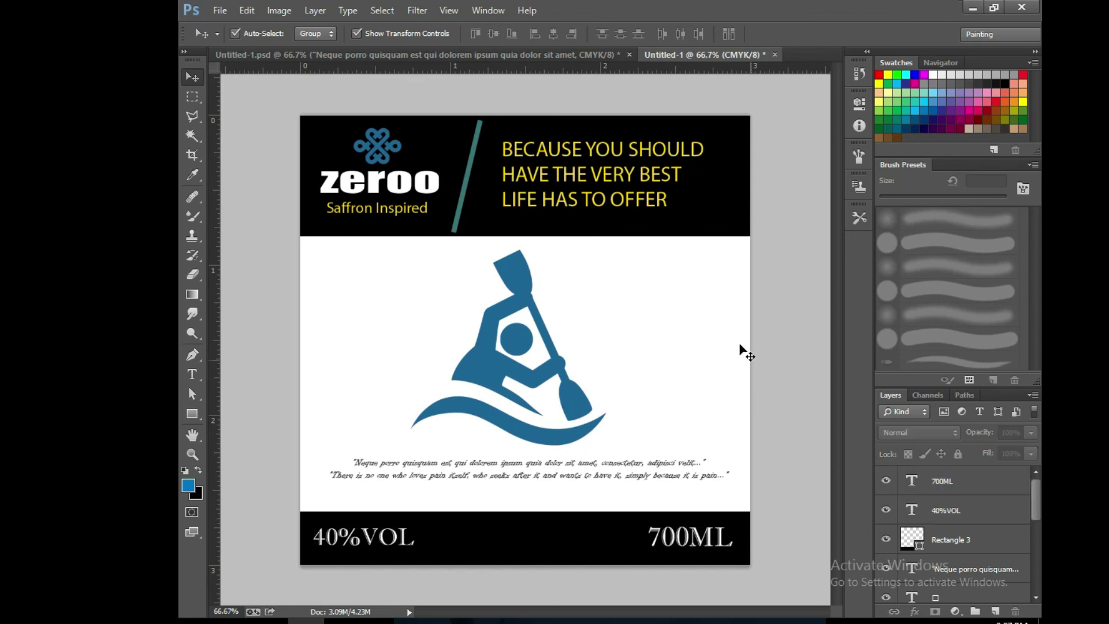
{"action": "left_click", "coordinate": [316, 55]}
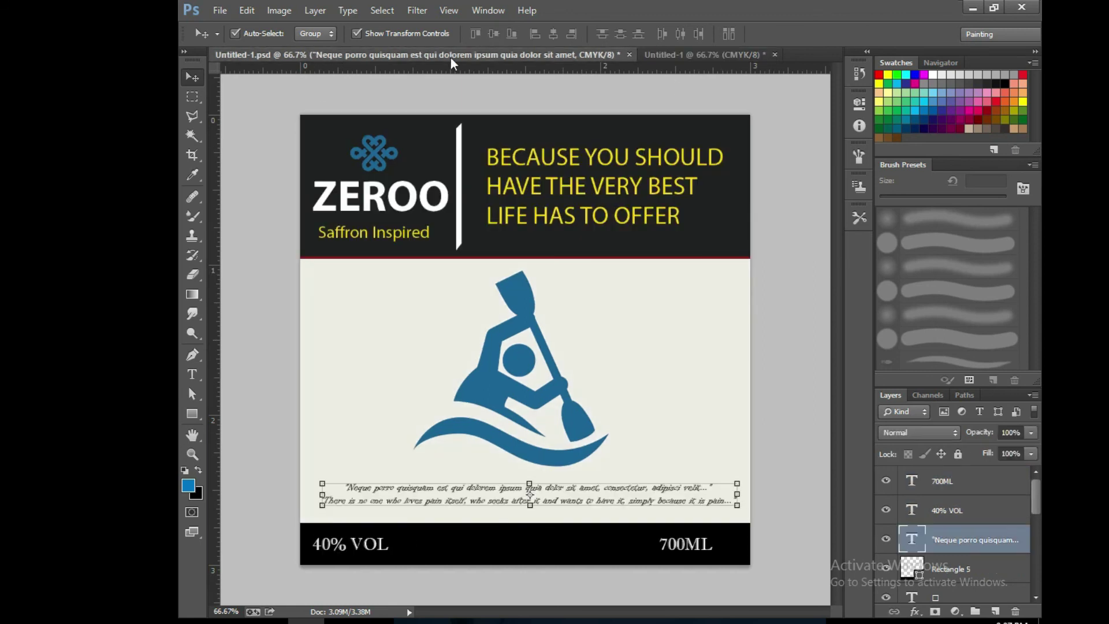
{"action": "left_click", "coordinate": [669, 57]}
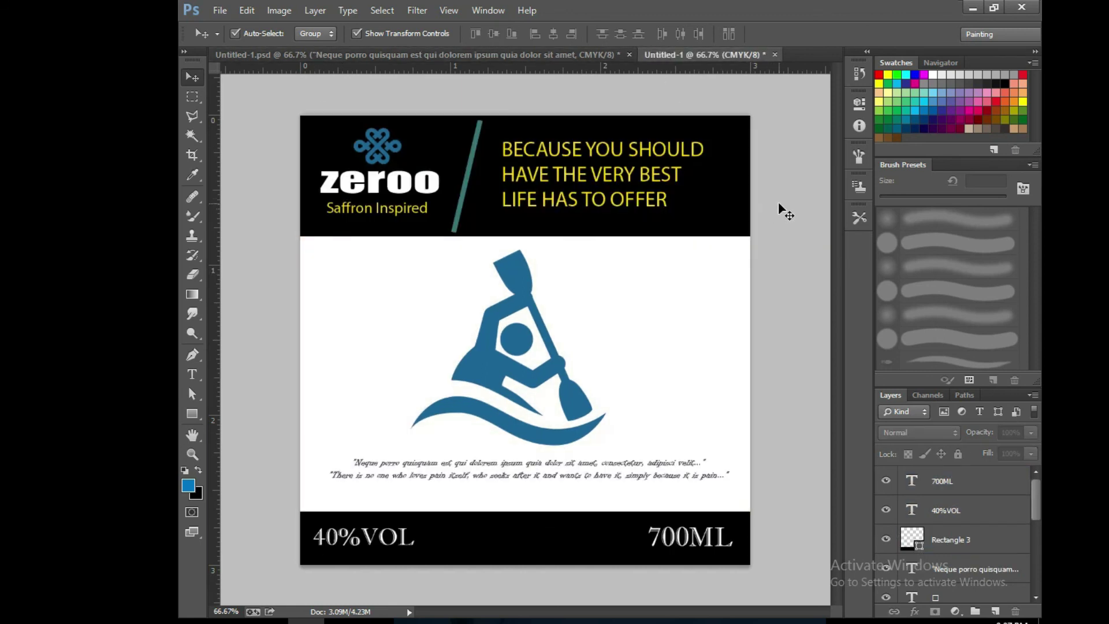
{"action": "key", "text": "ctrl+minus"}
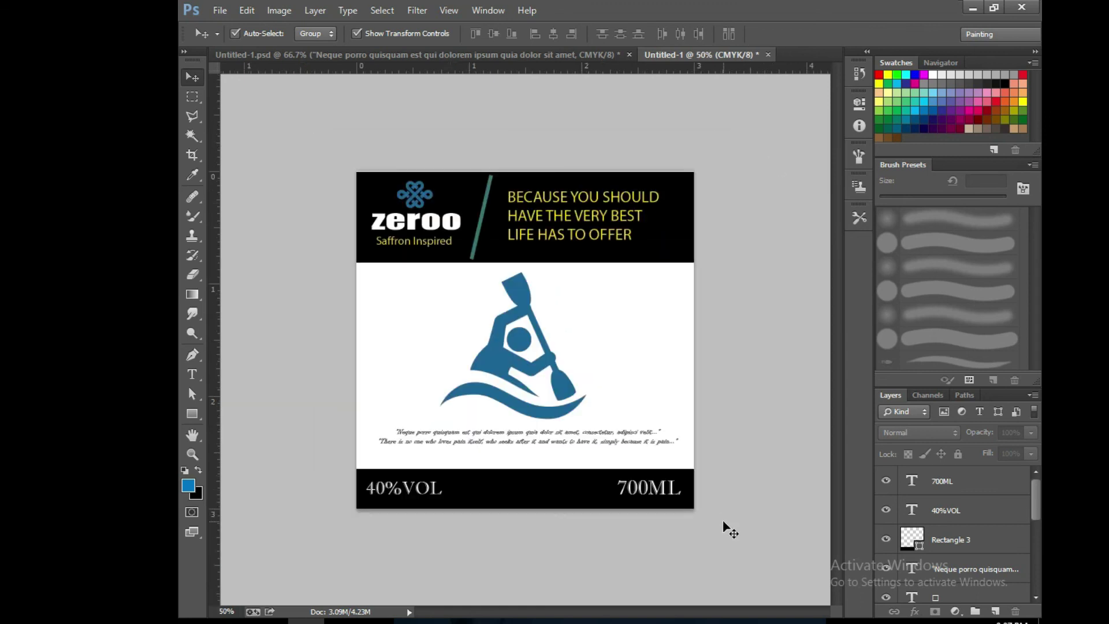
{"action": "left_click", "coordinate": [923, 621]}
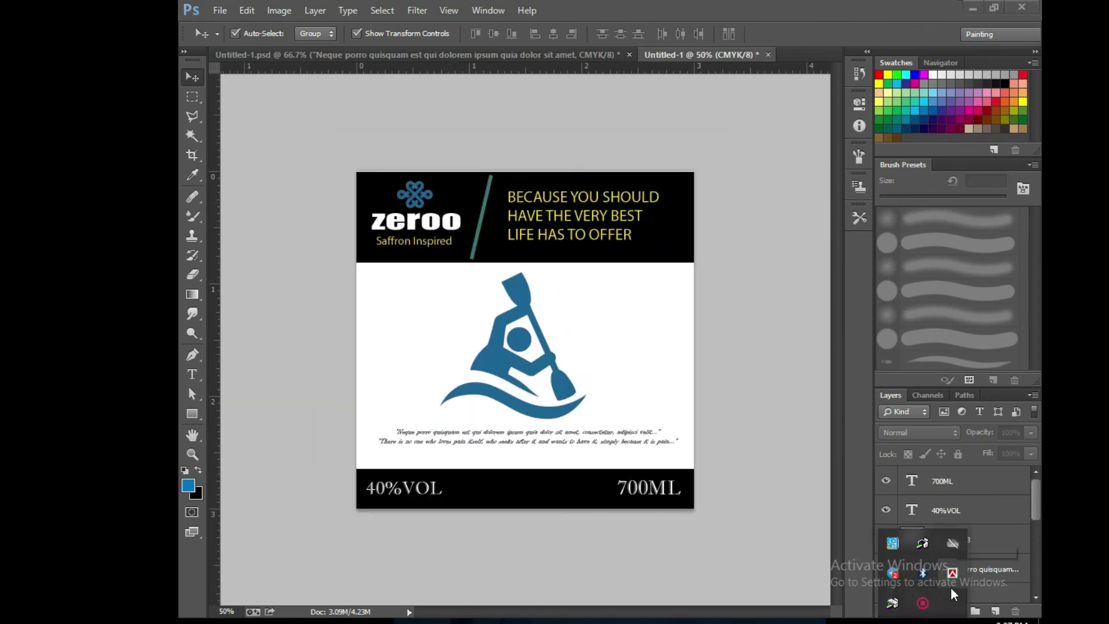